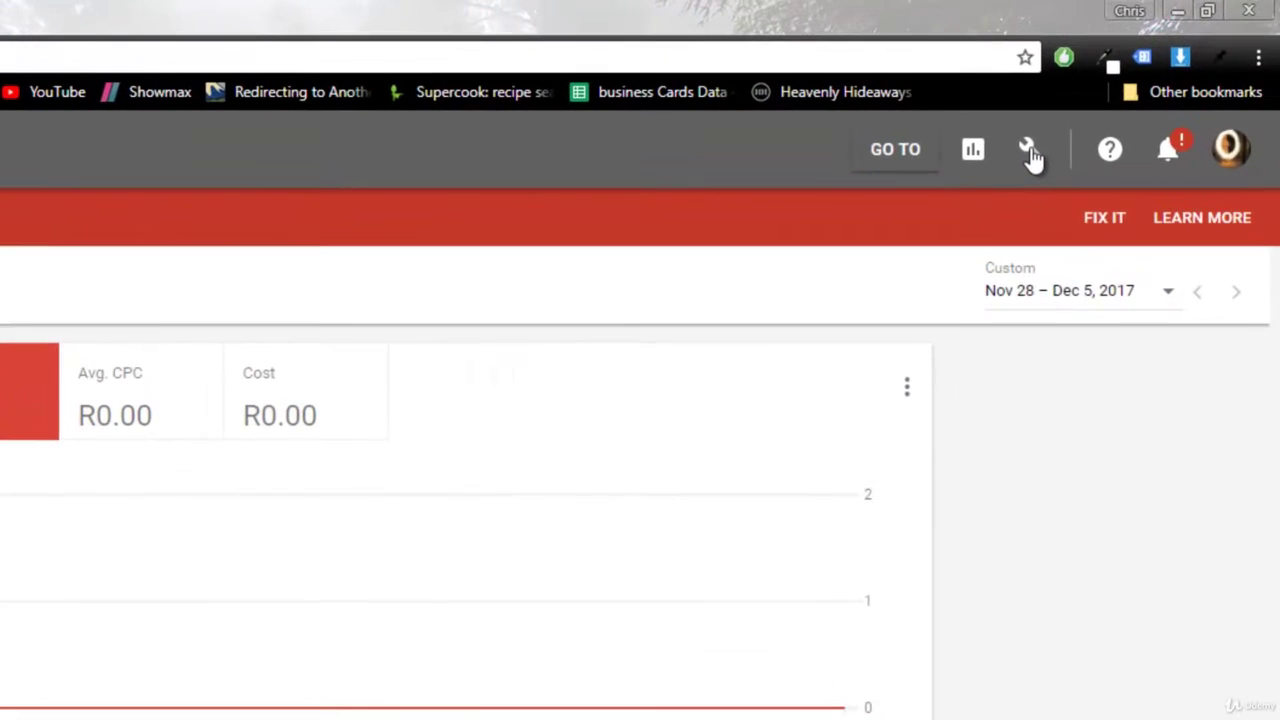
left_click(1031, 153)
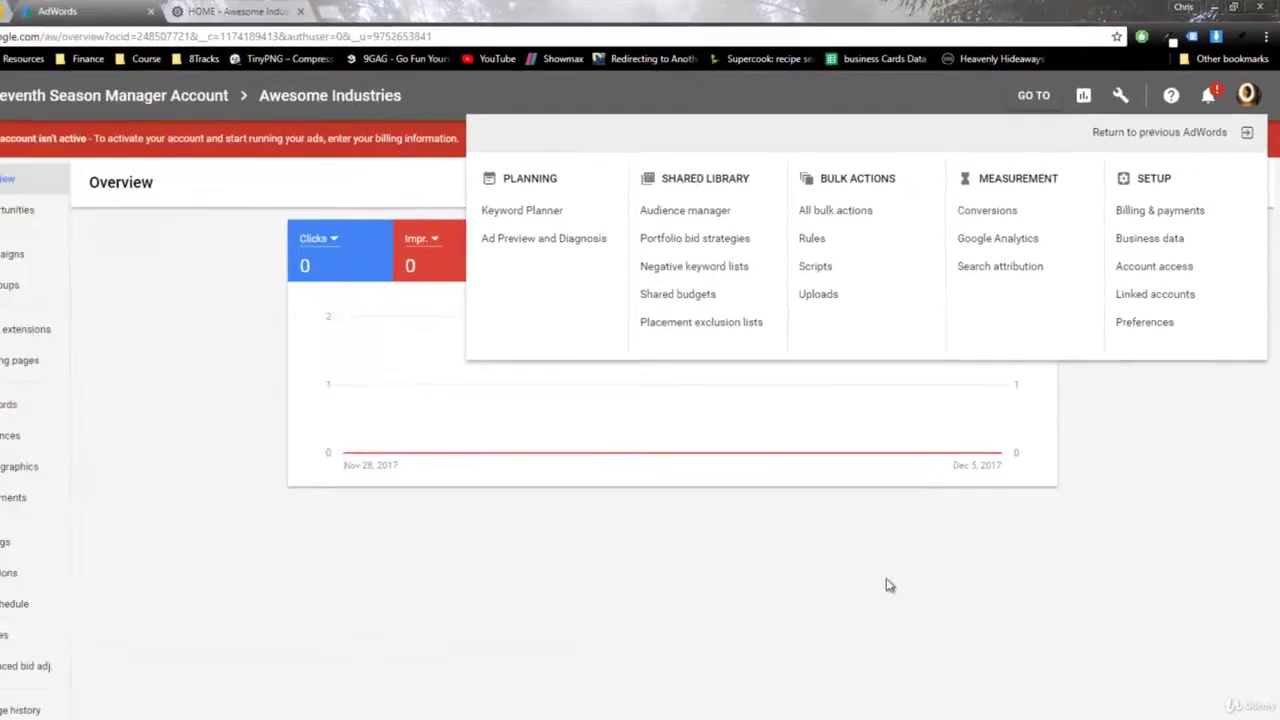
left_click(940, 498)
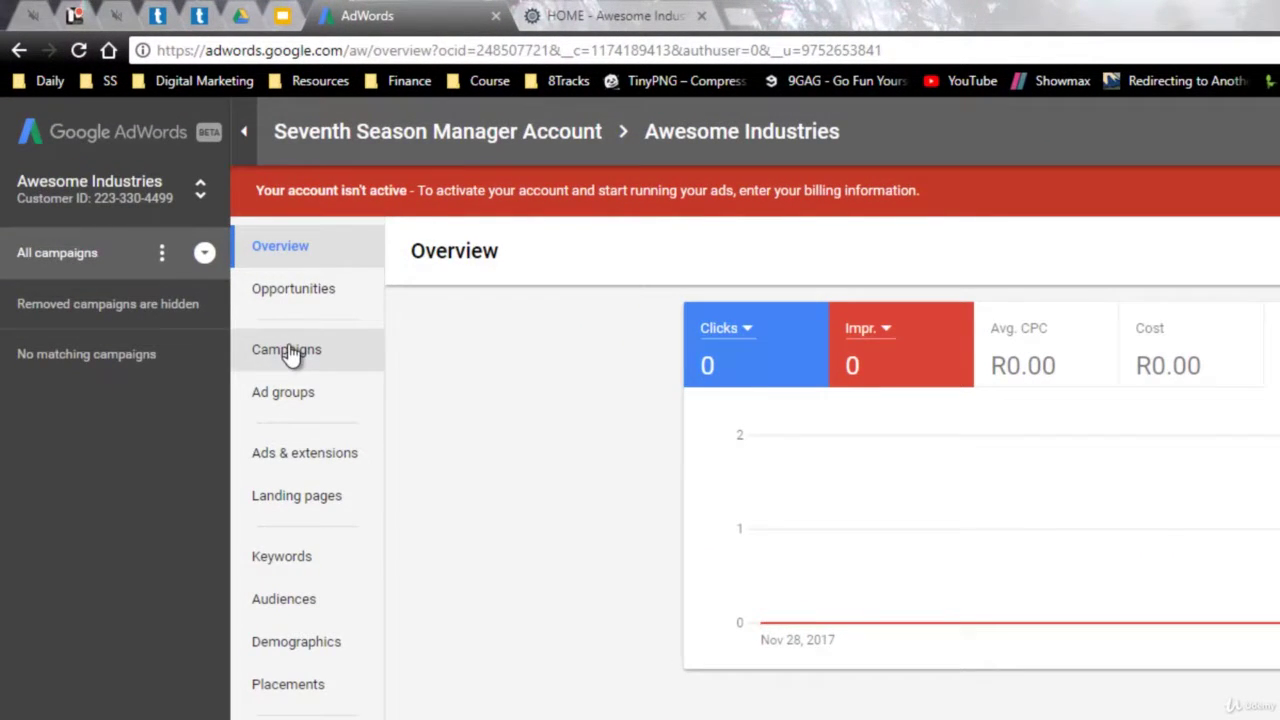
Create a new Search Network campaign with Website traffic as its goal
left_click(278, 358)
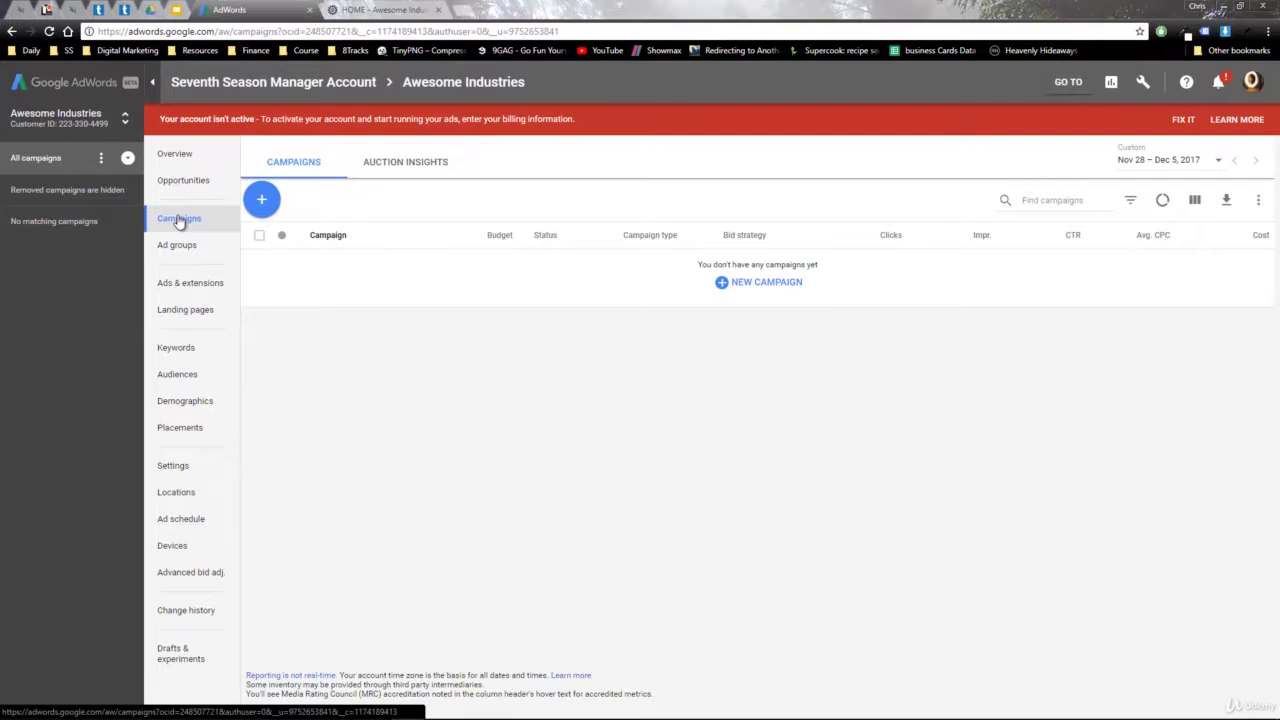
left_click(724, 284)
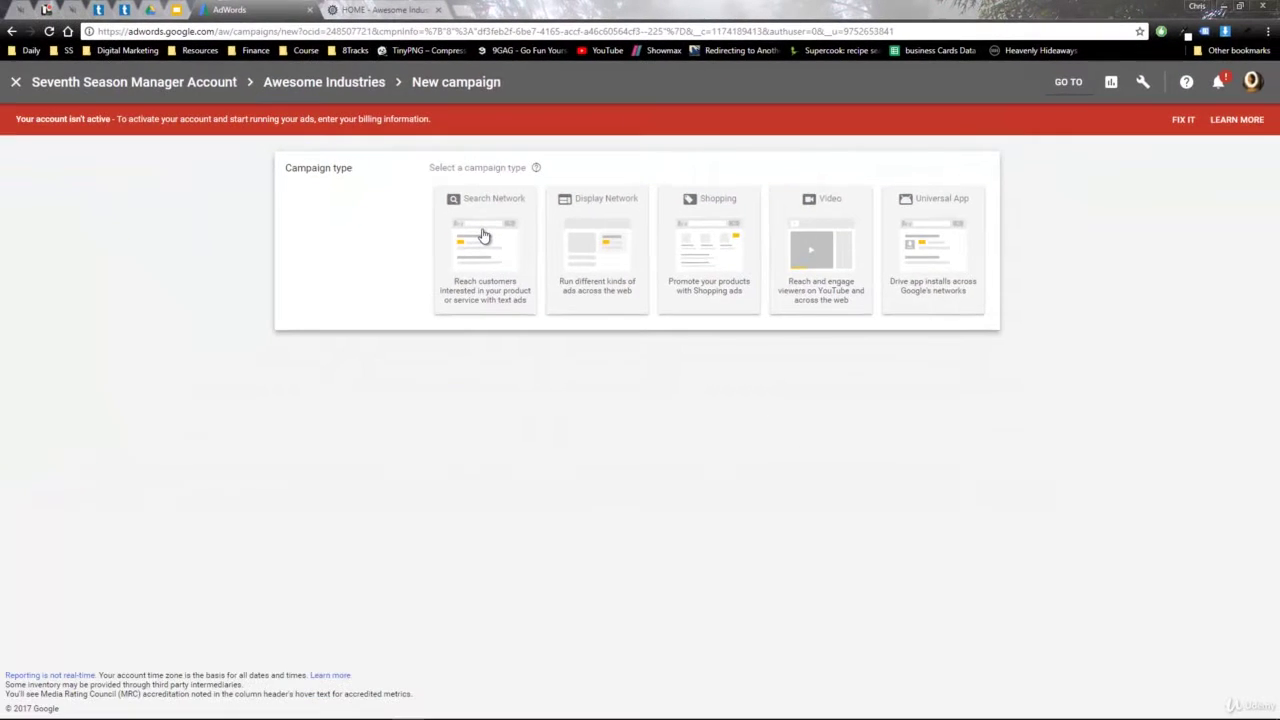
left_click(287, 366)
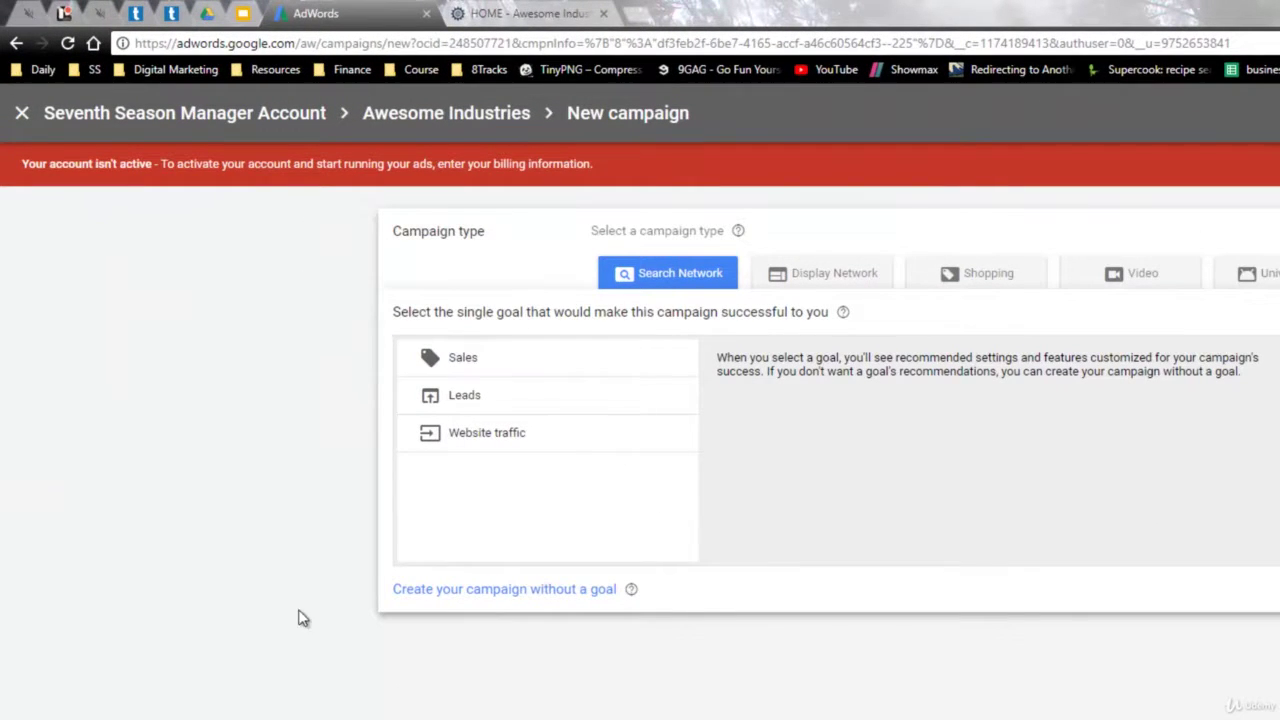
mouse_move(536, 364)
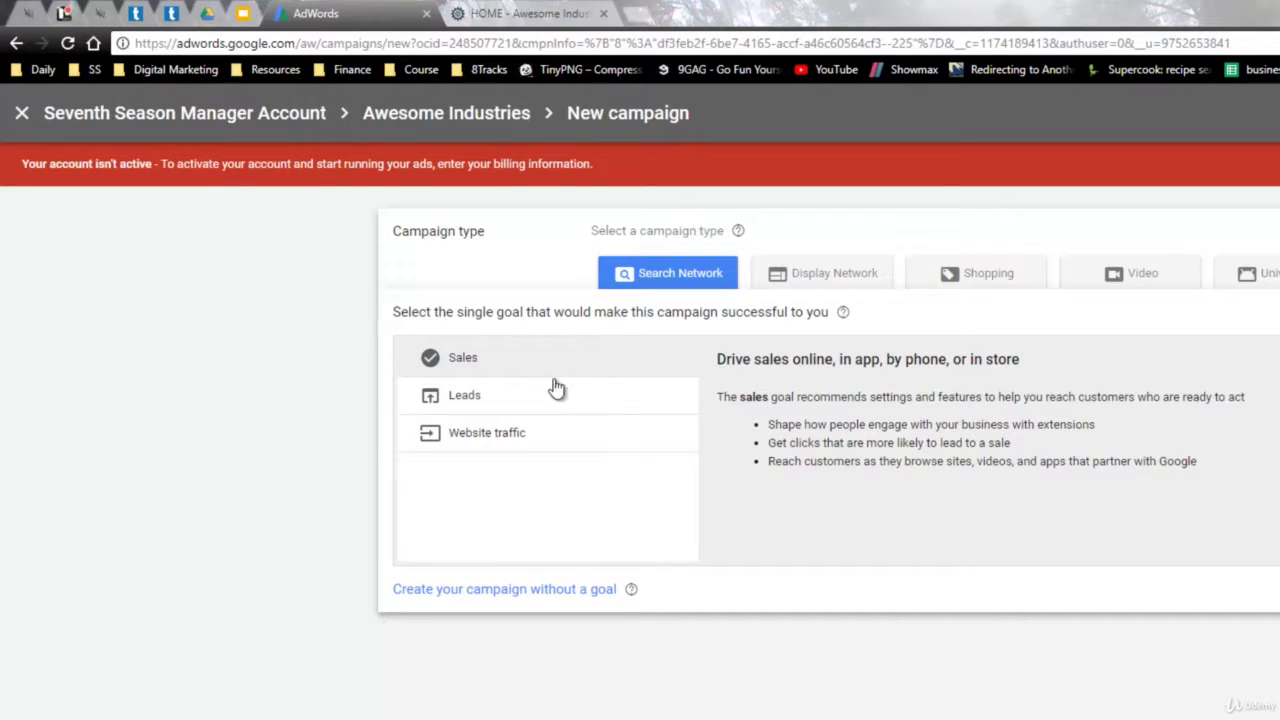
mouse_move(560, 401)
mouse_move(540, 440)
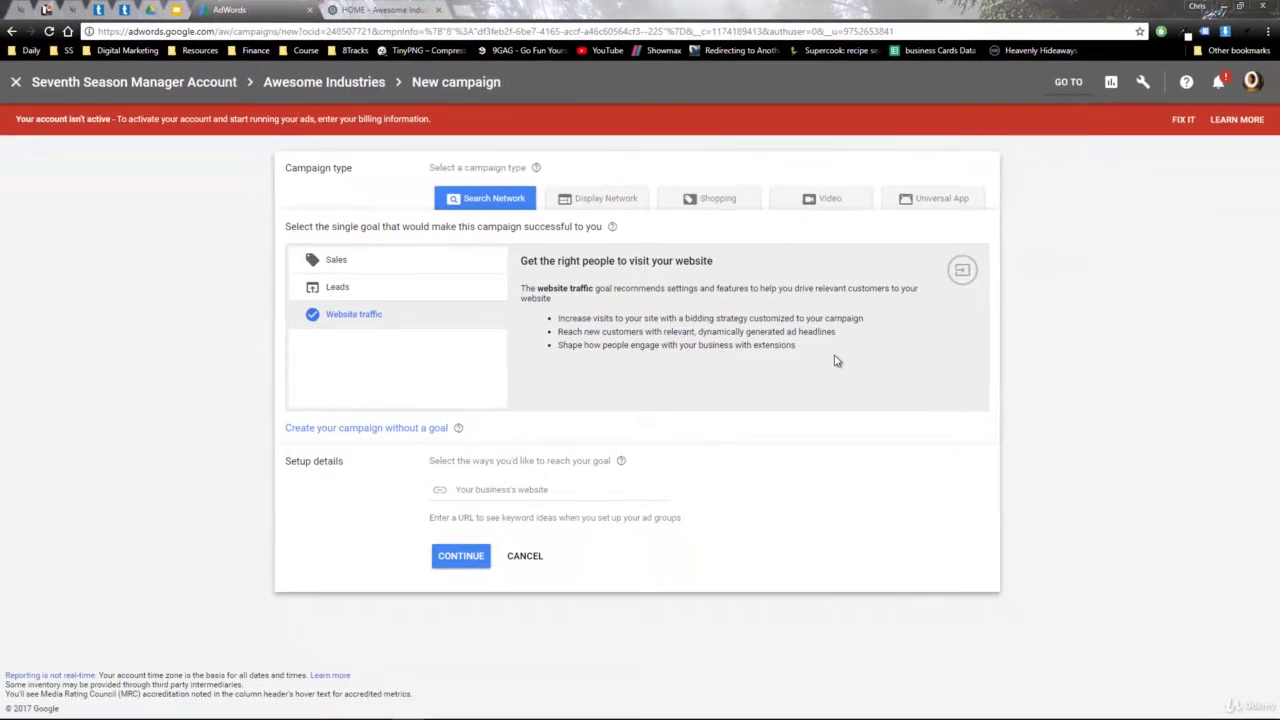
left_click(494, 488)
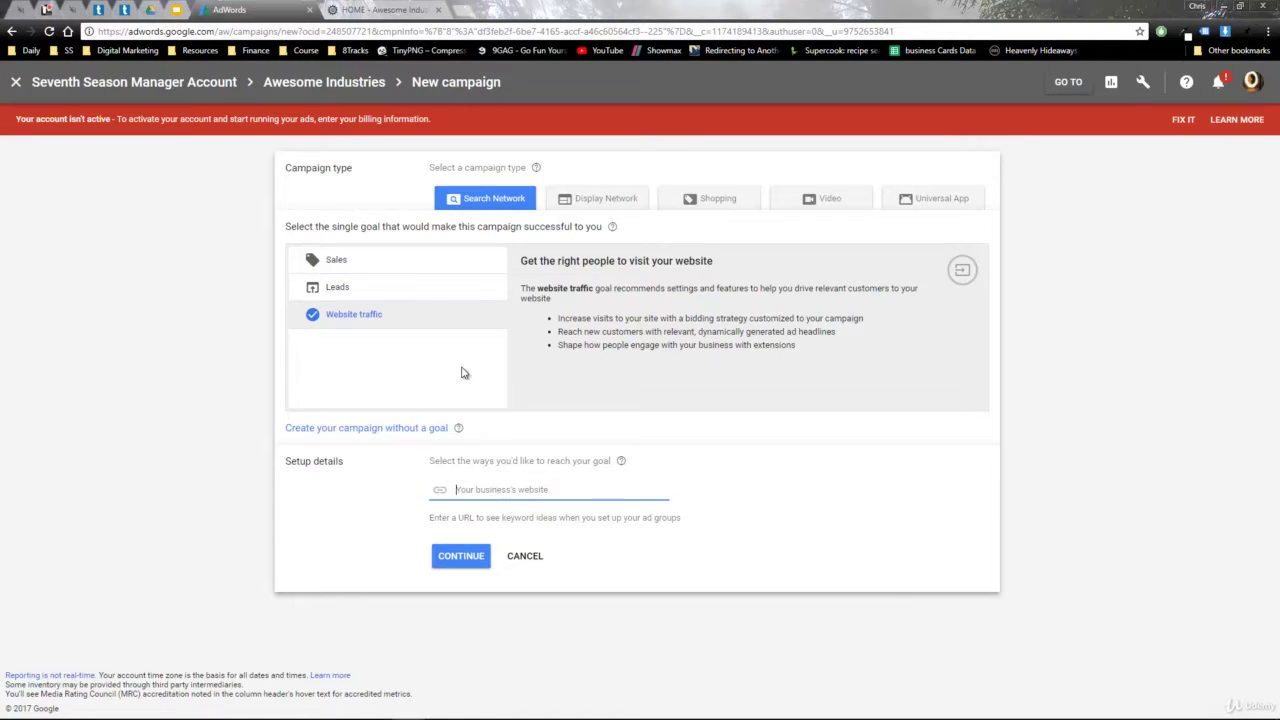
left_click(380, 10)
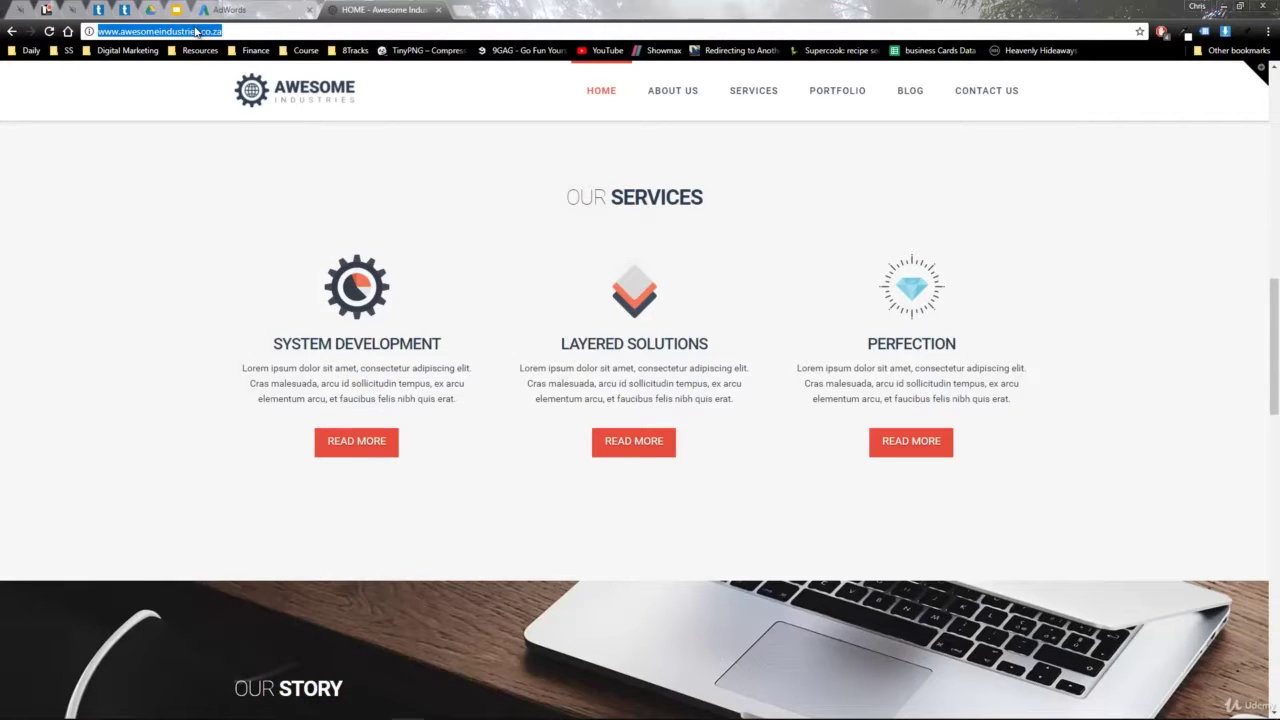
left_click(228, 10)
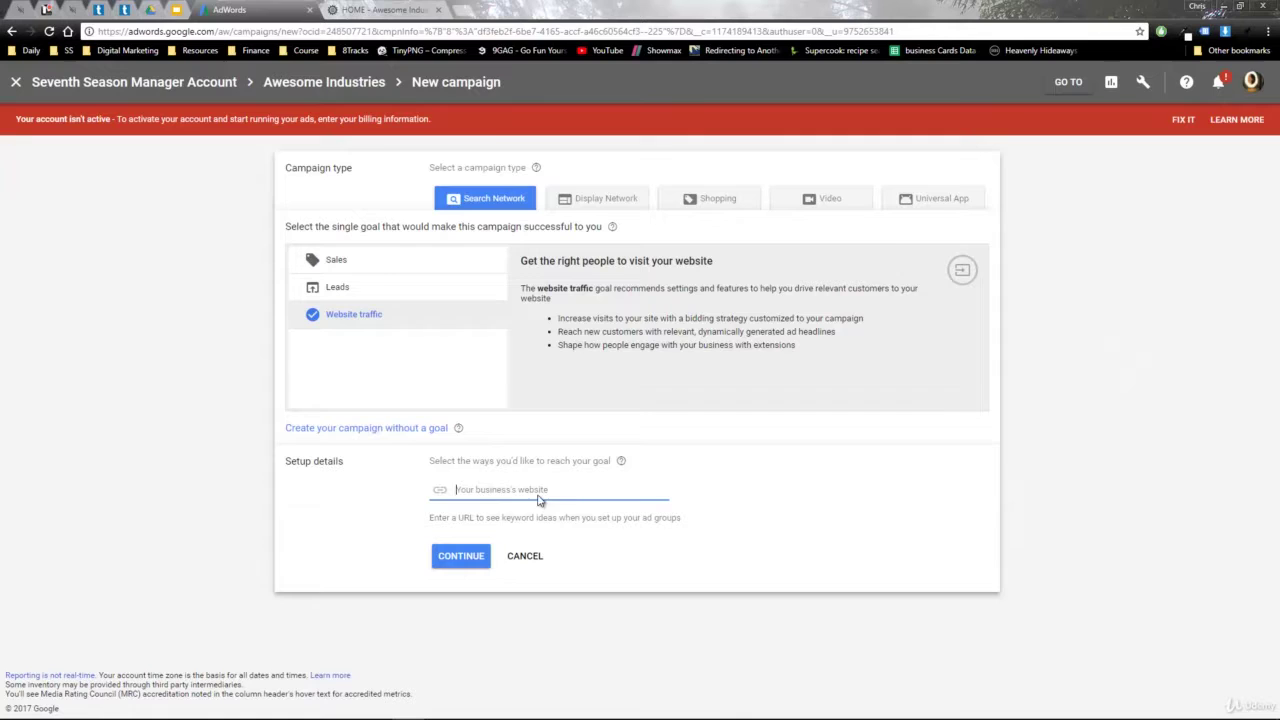
left_click(485, 490)
type("http://www.awesomeindustries.co.za/")
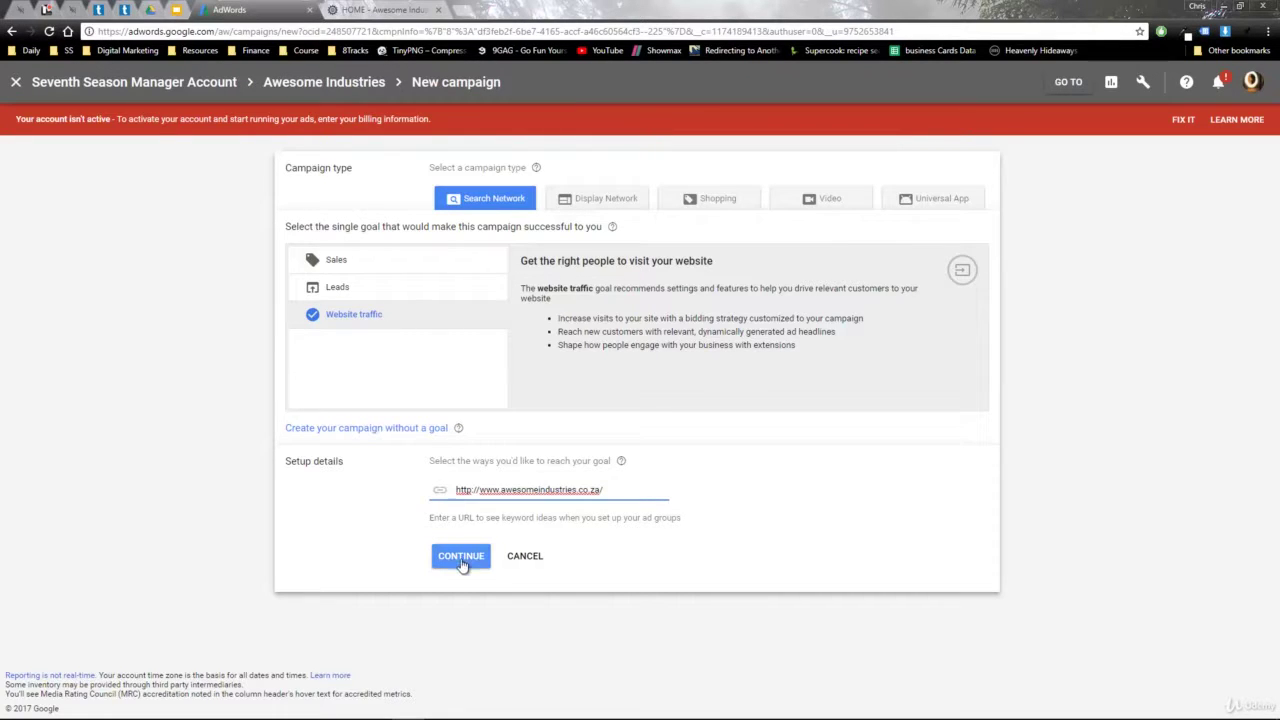
left_click(461, 560)
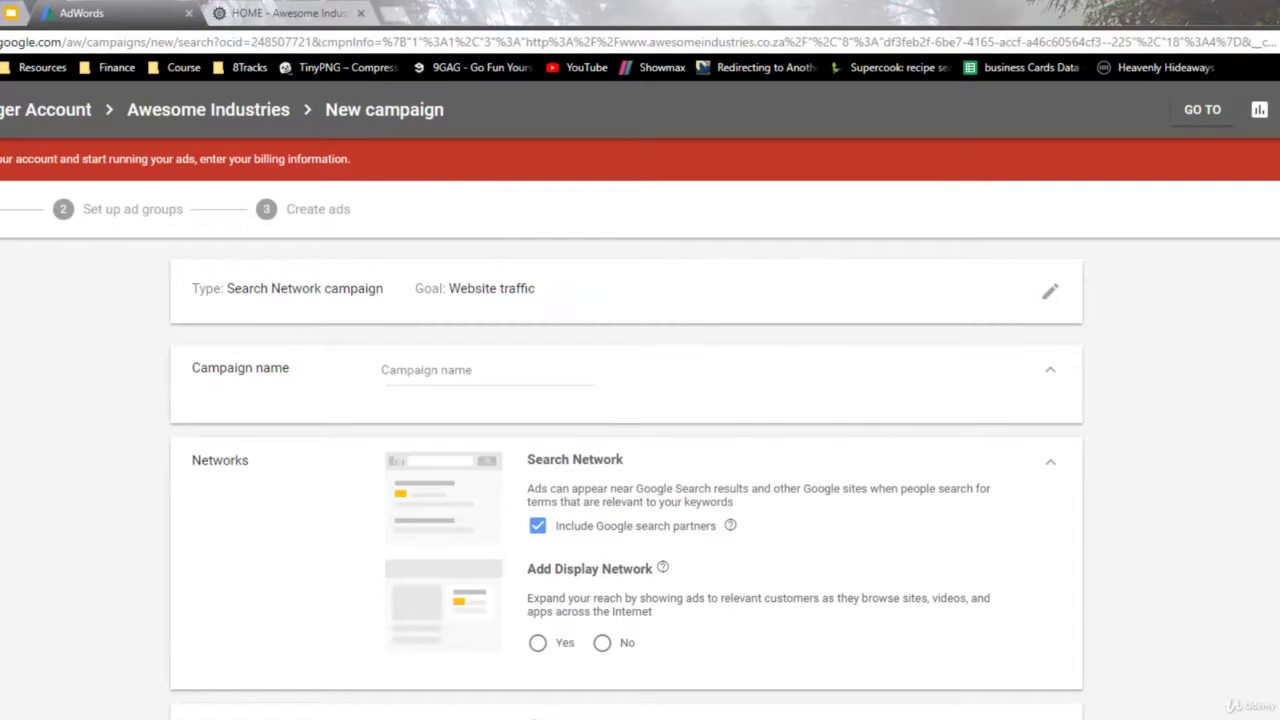
Name the campaign Awesome Industries and choose Yes for adding the Display Network
left_click(431, 370)
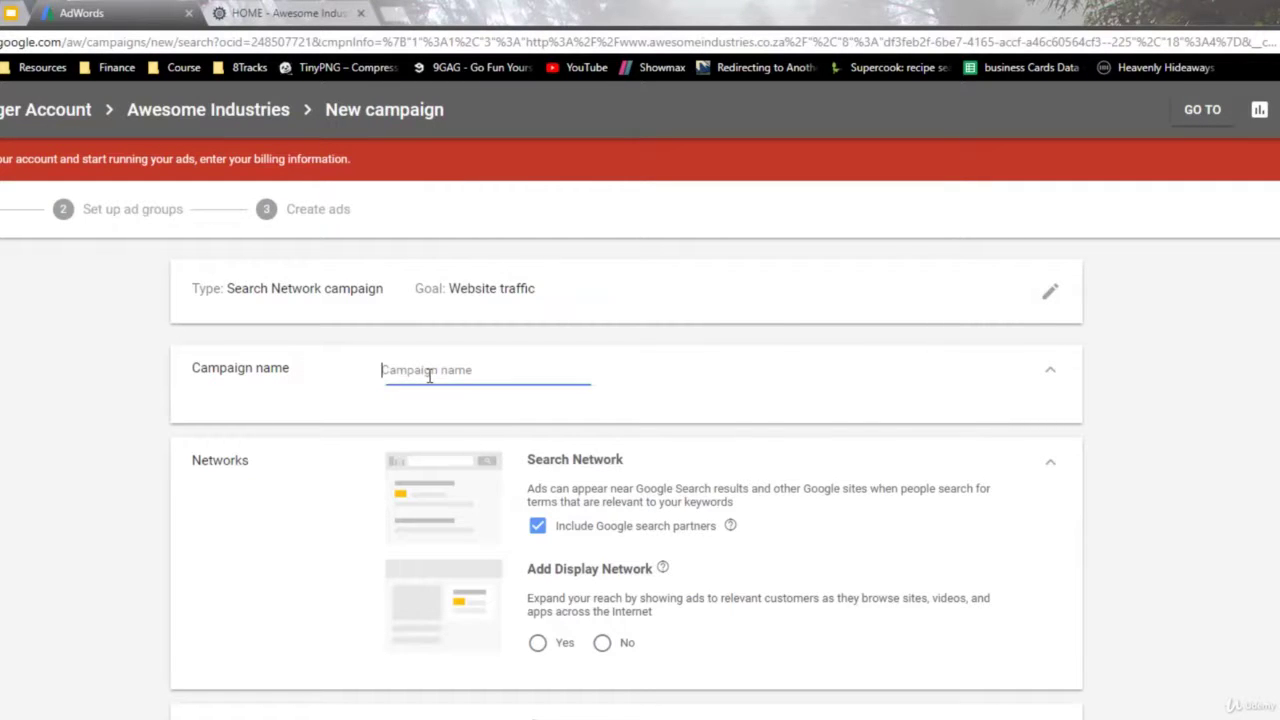
type("Awesome Industries")
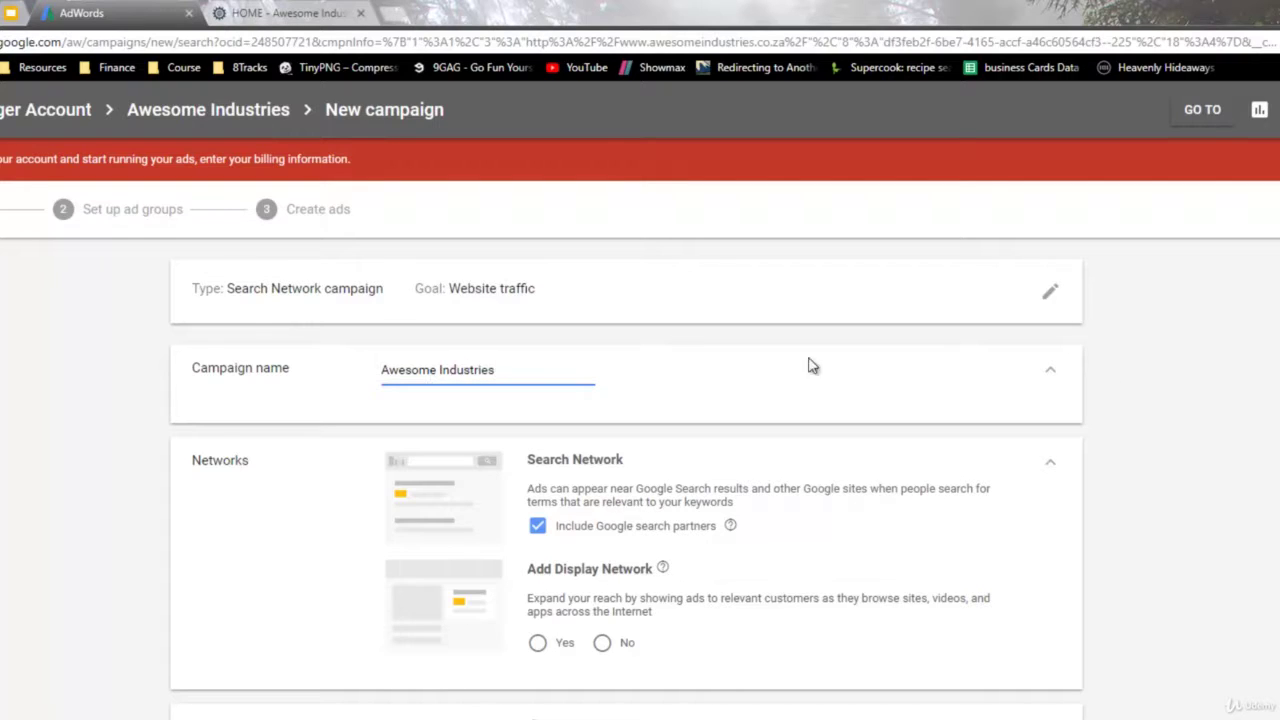
left_click(1212, 406)
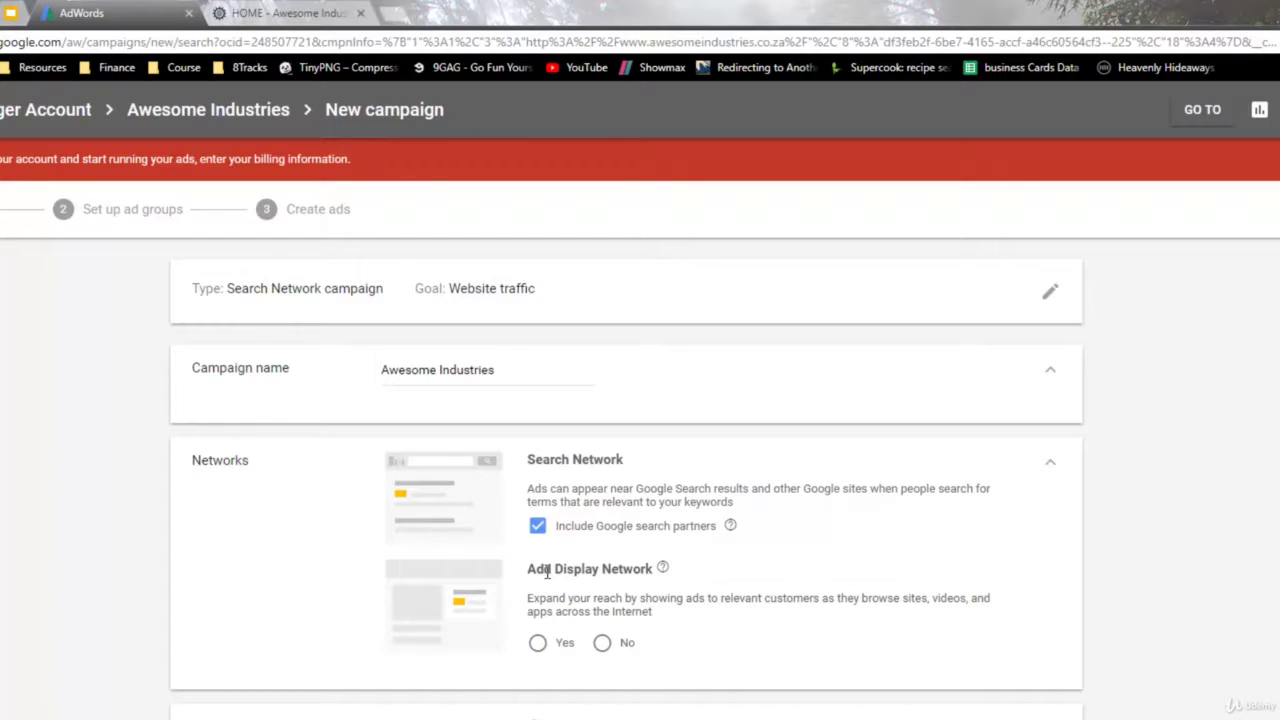
left_click(538, 645)
Switch location targeting to another location and target the city of Pretoria, Gauteng, South Africa
scroll(1160, 613, "down", 5)
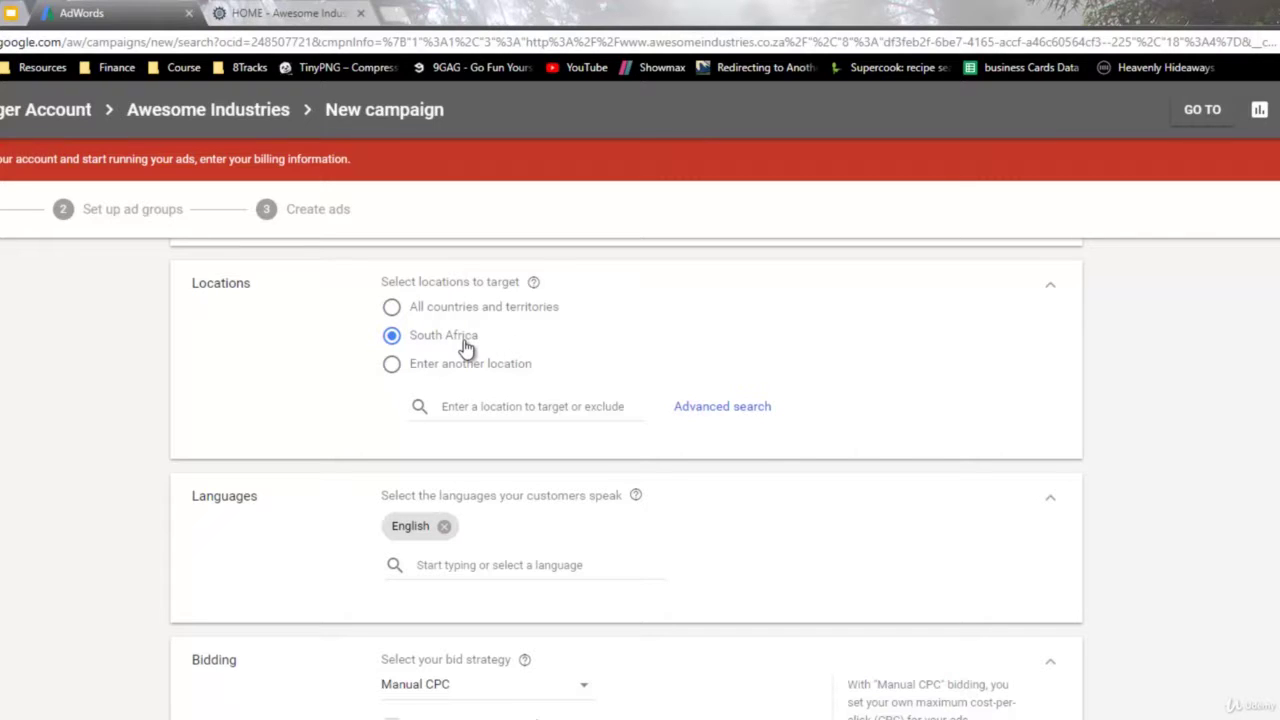
left_click(393, 309)
left_click(391, 338)
left_click(392, 372)
left_click(500, 411)
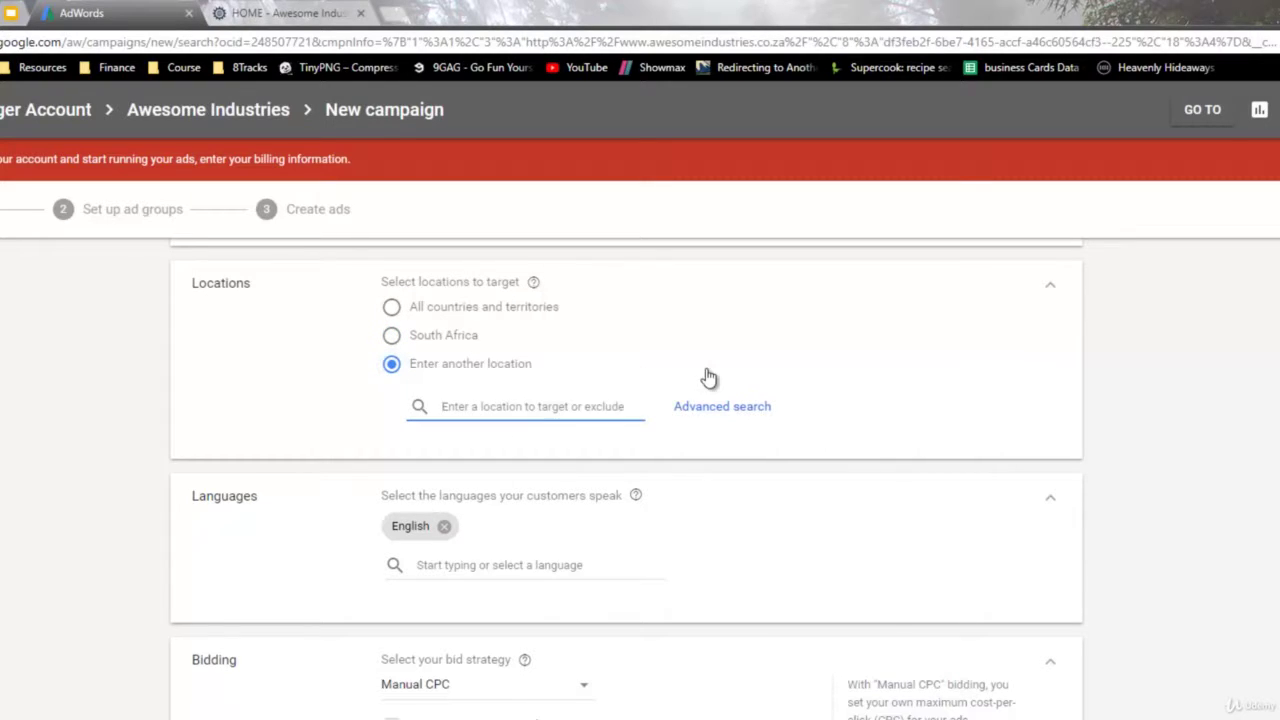
type("pretoria")
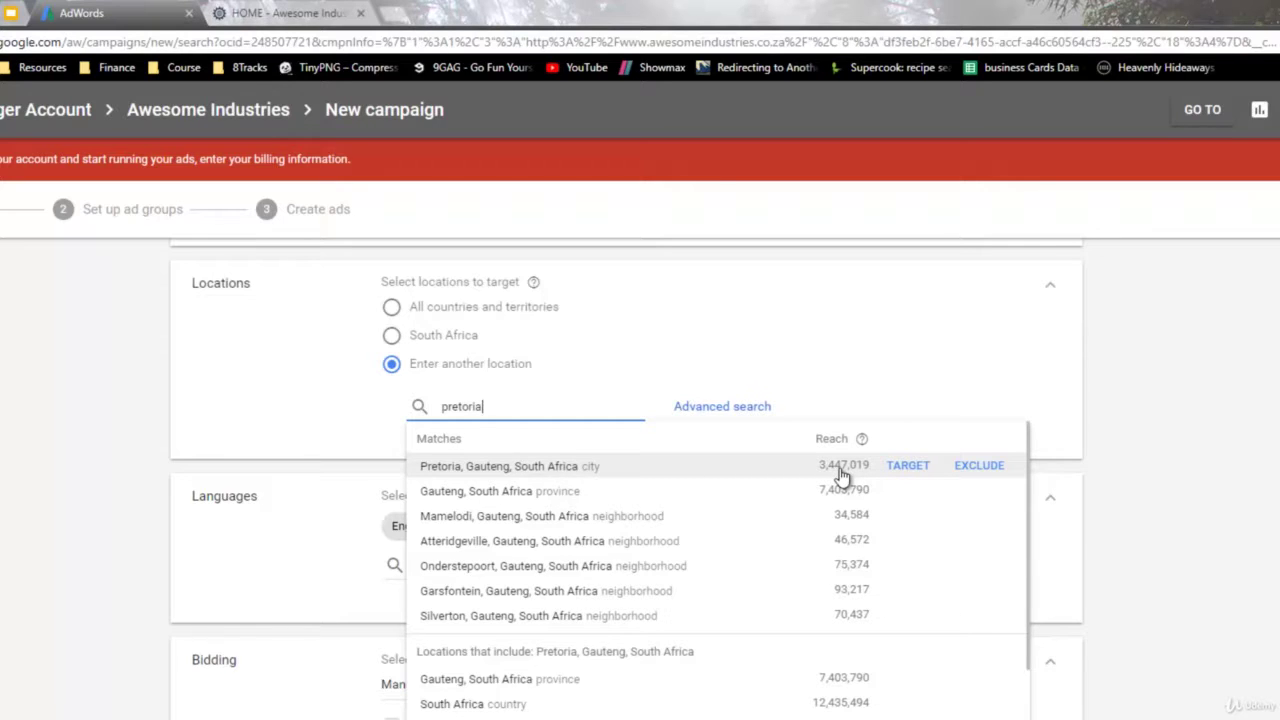
left_click(529, 474)
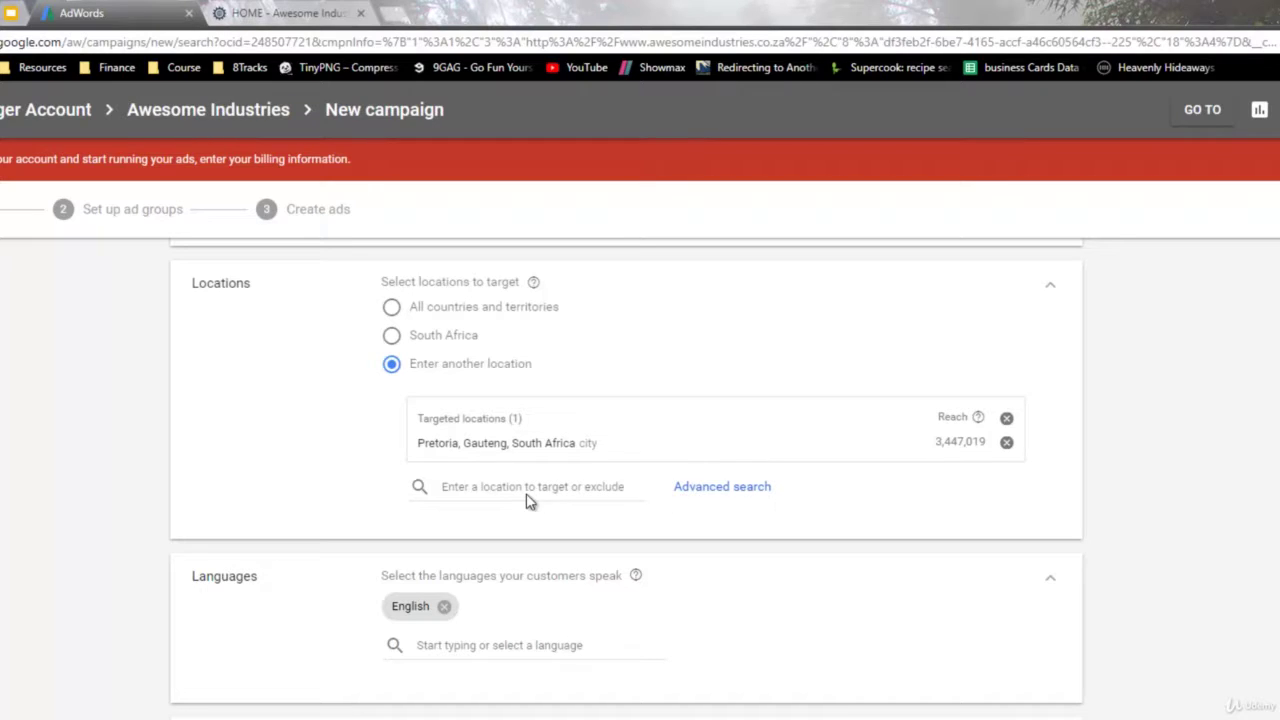
Search the locations for pretoria again and exclude the Silverton, Gauteng, South Africa neighborhood
left_click(496, 489)
type("pretor")
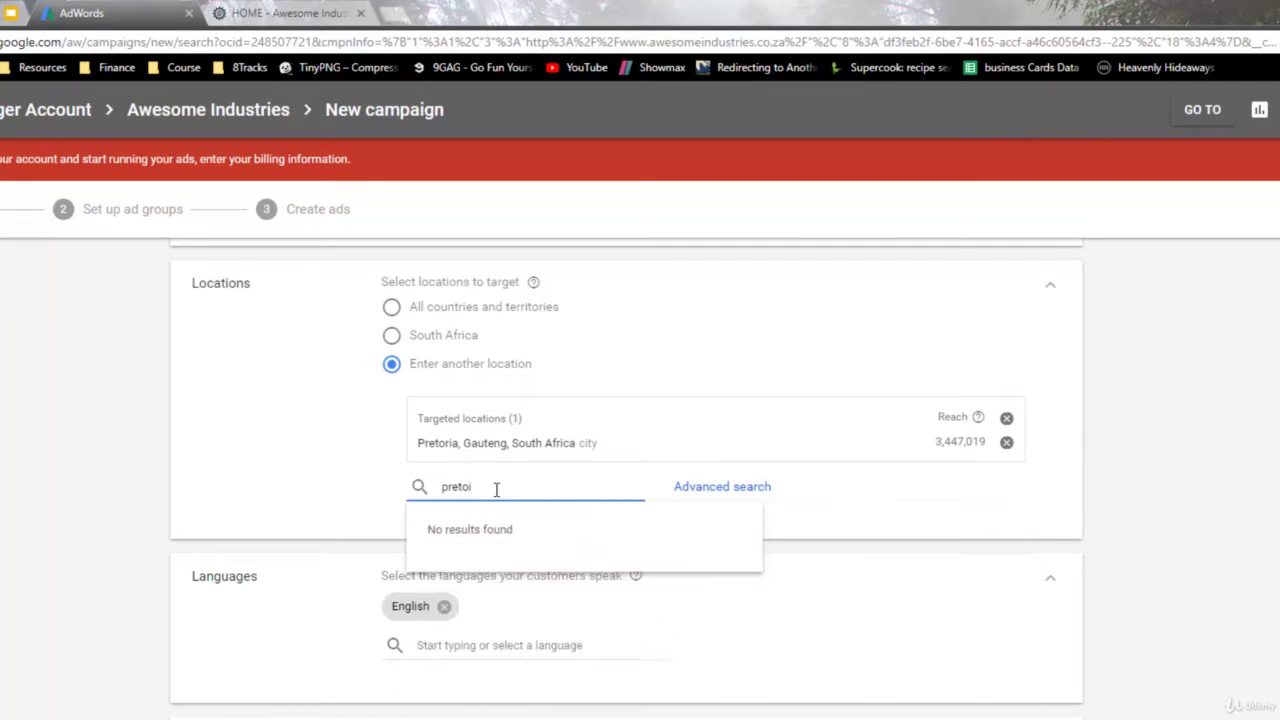
type("ia")
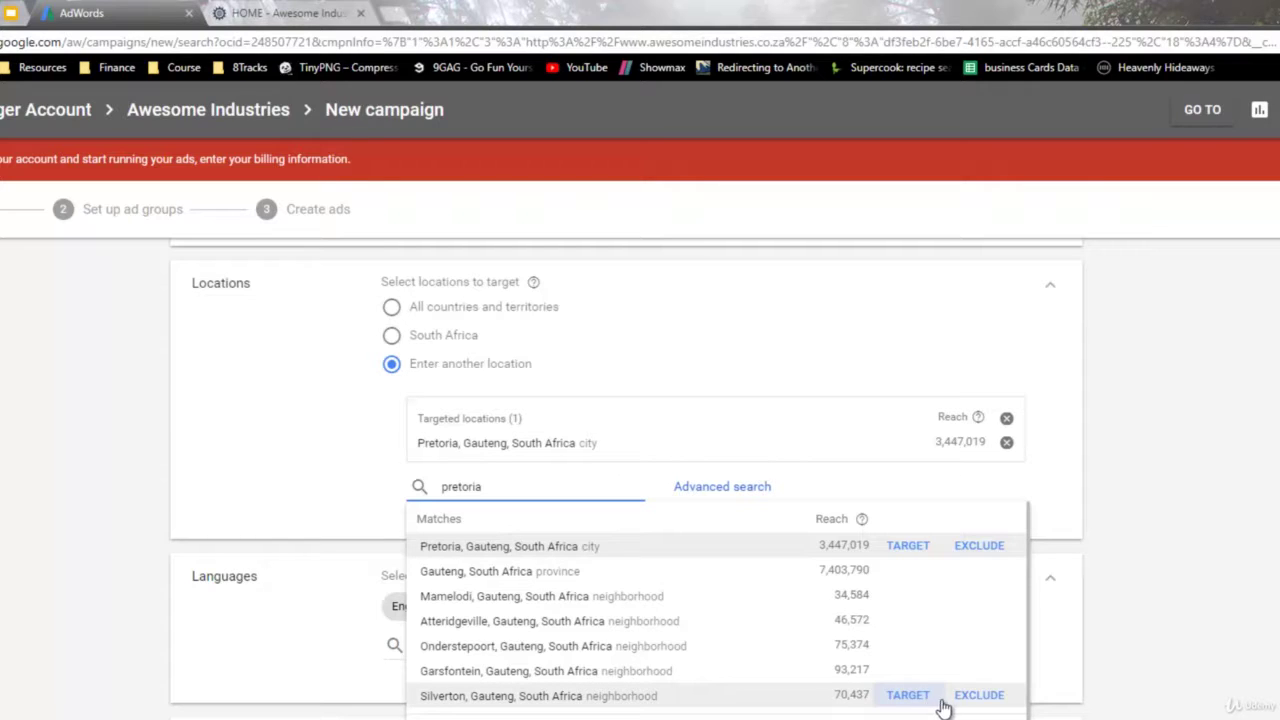
left_click(976, 697)
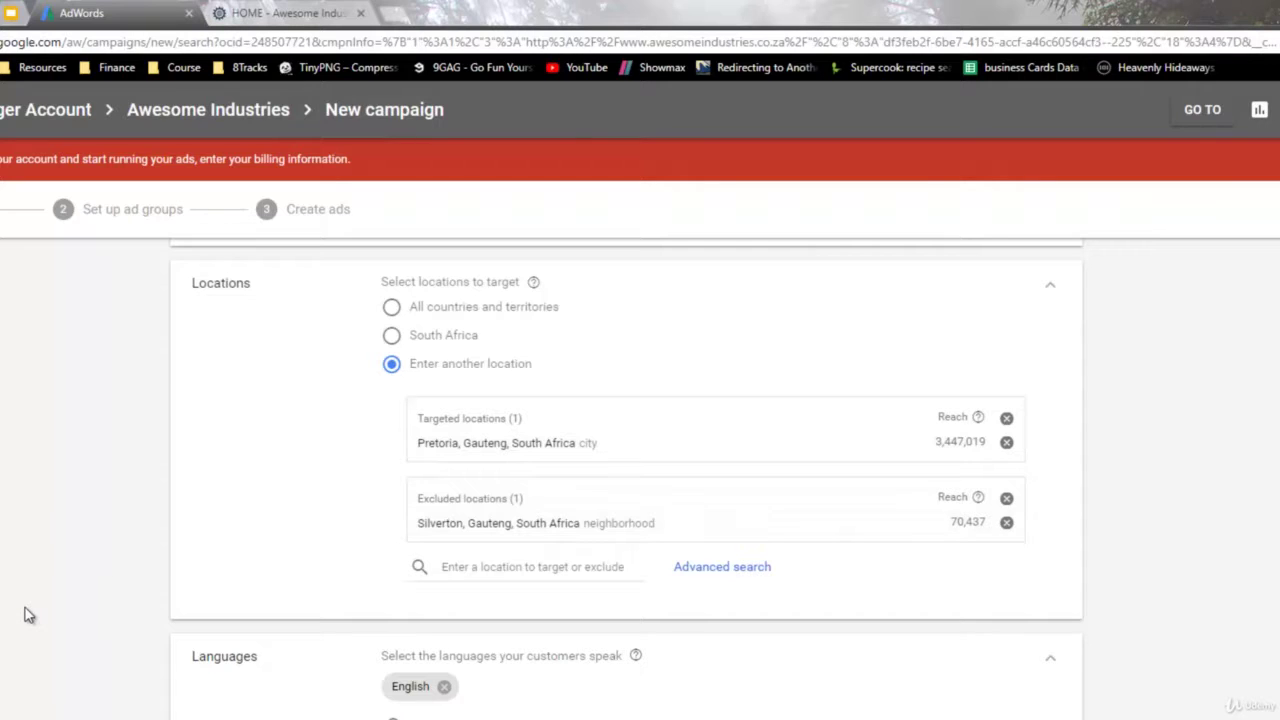
scroll(29, 615, "down", 3)
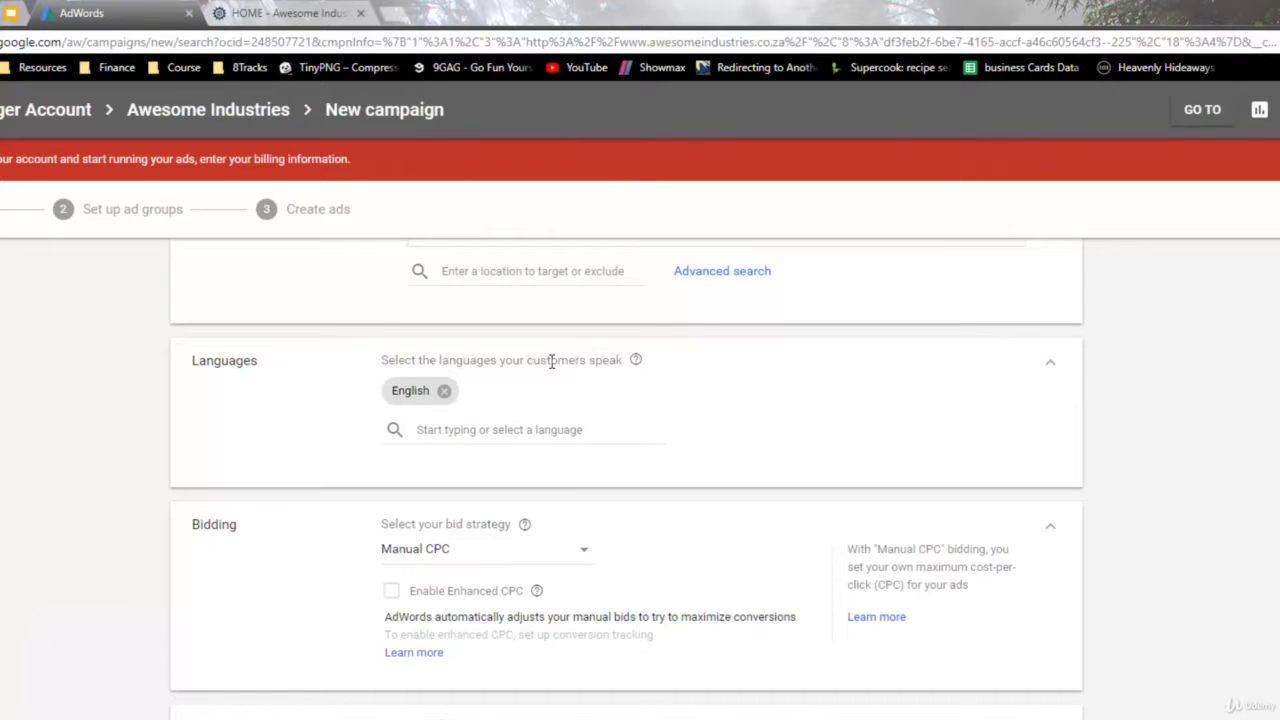
left_click(450, 429)
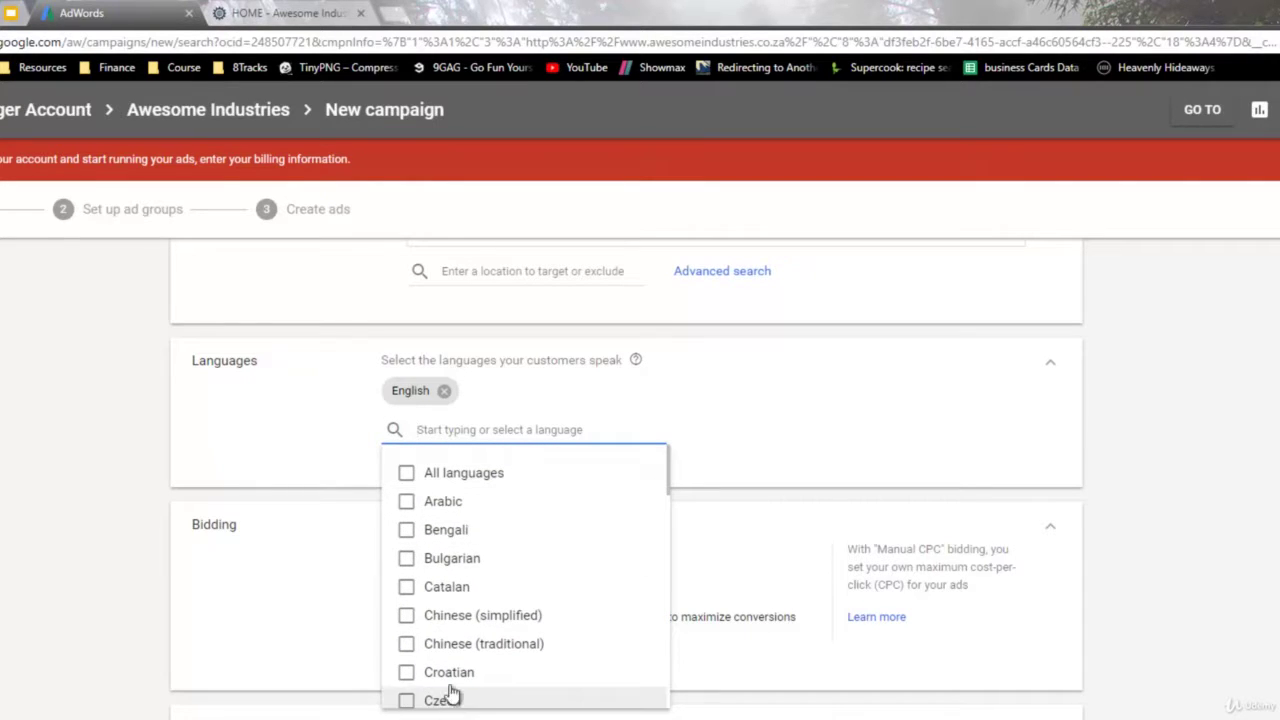
left_click(1213, 437)
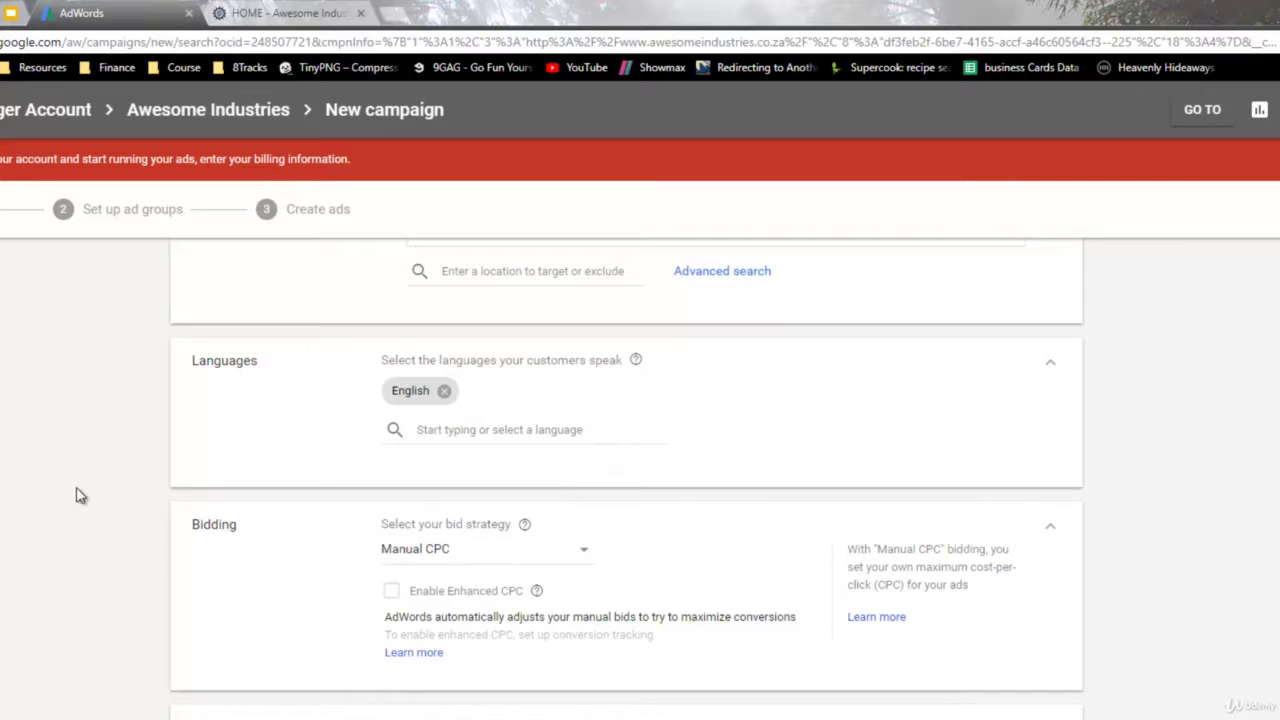
Set the bid strategy to Maximize clicks with a maximum CPC bid limit of ZAR 10
scroll(85, 532, "down", 2)
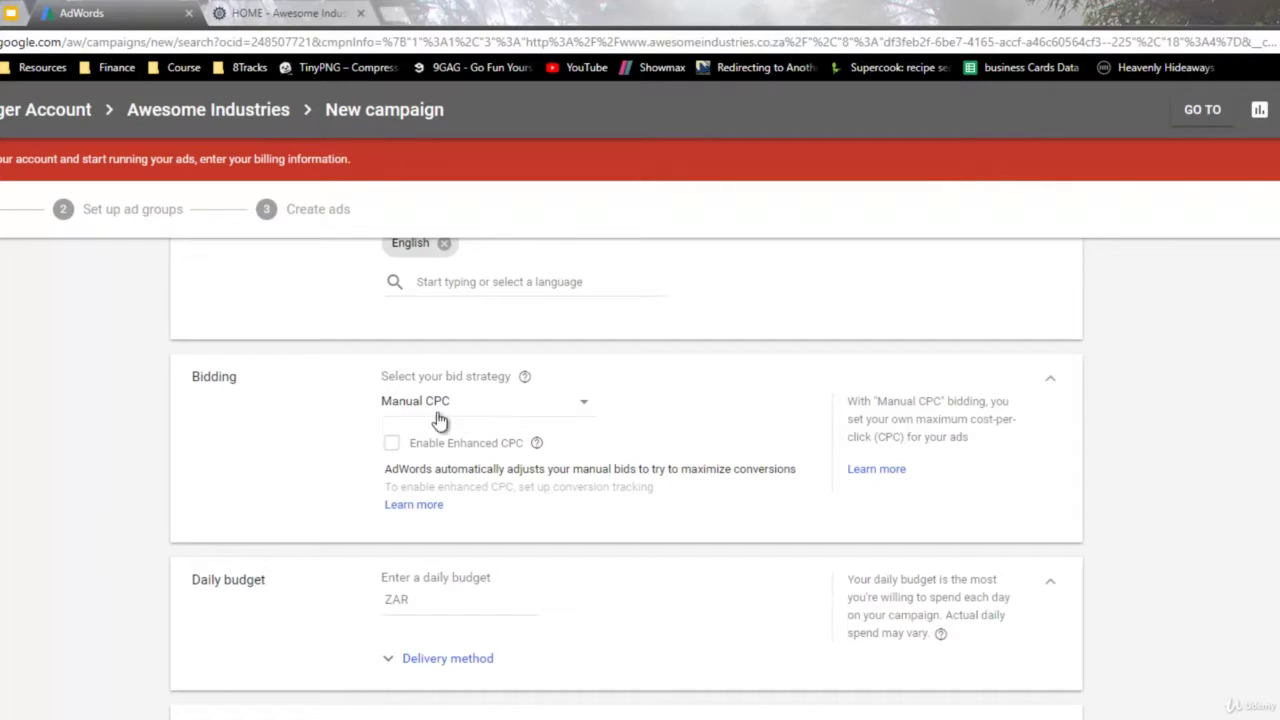
left_click(585, 404)
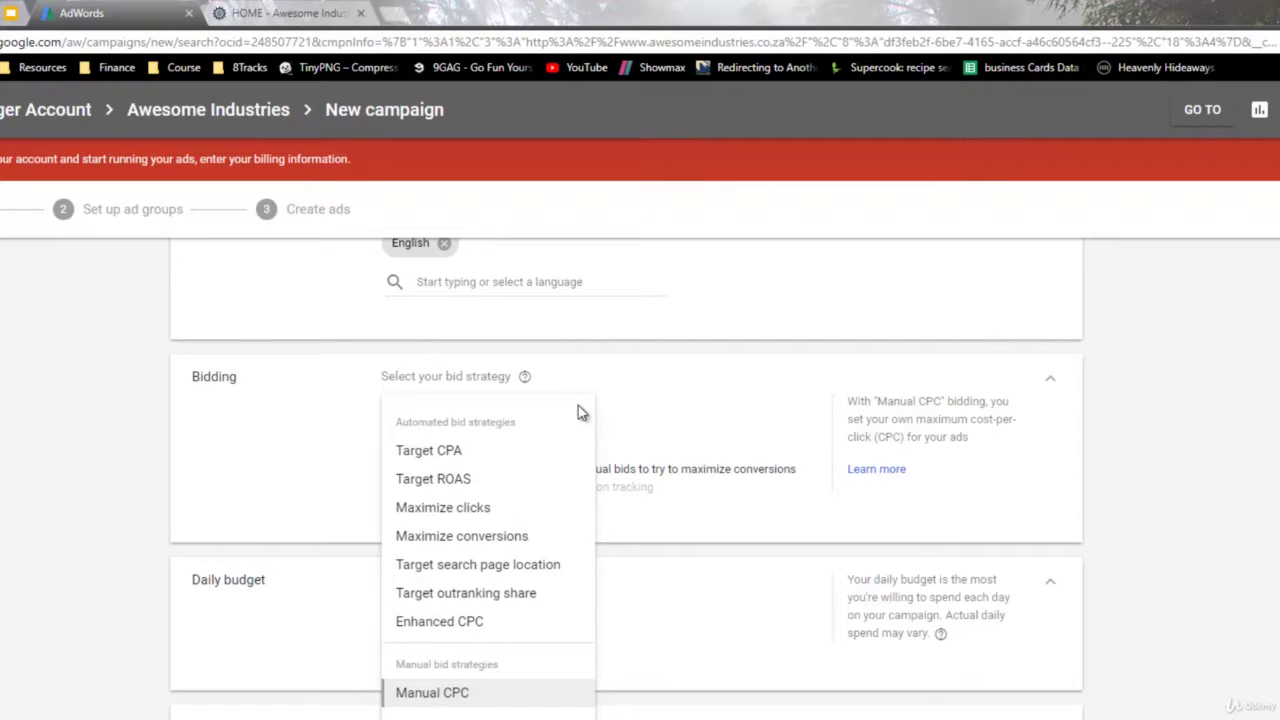
left_click(446, 512)
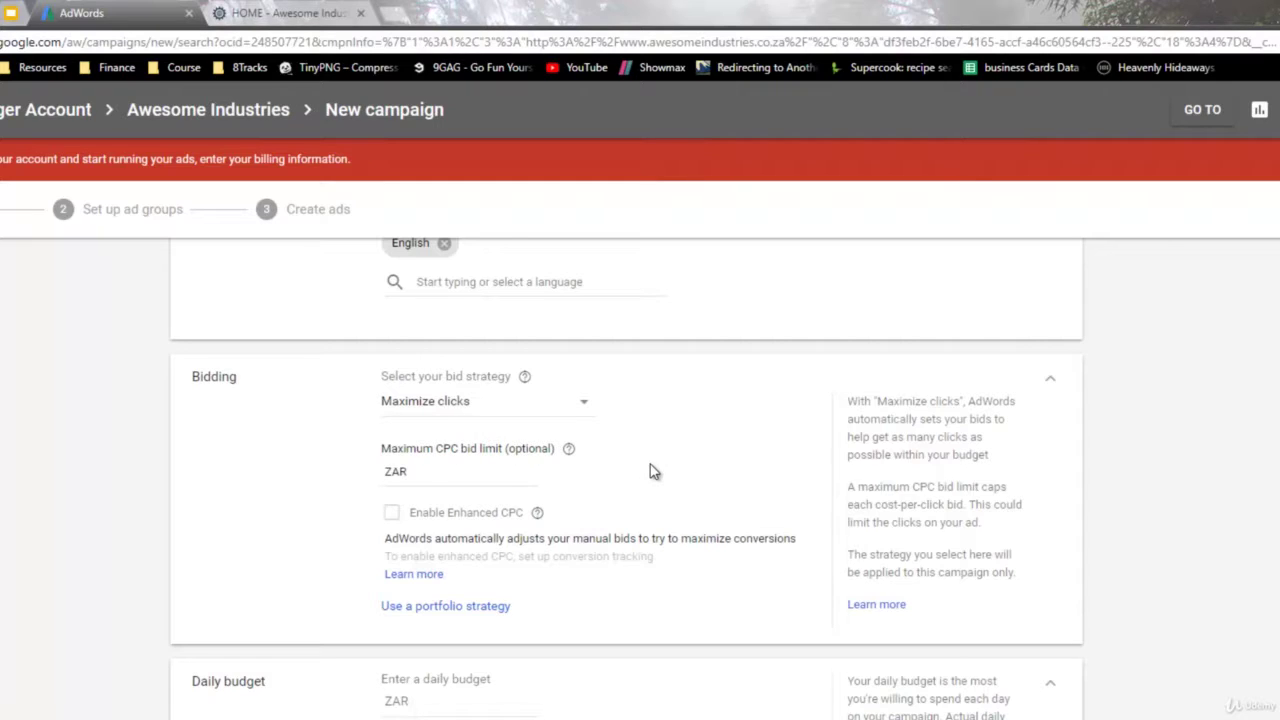
left_click(442, 475)
type("10")
left_click(690, 468)
scroll(700, 582, "down", 2)
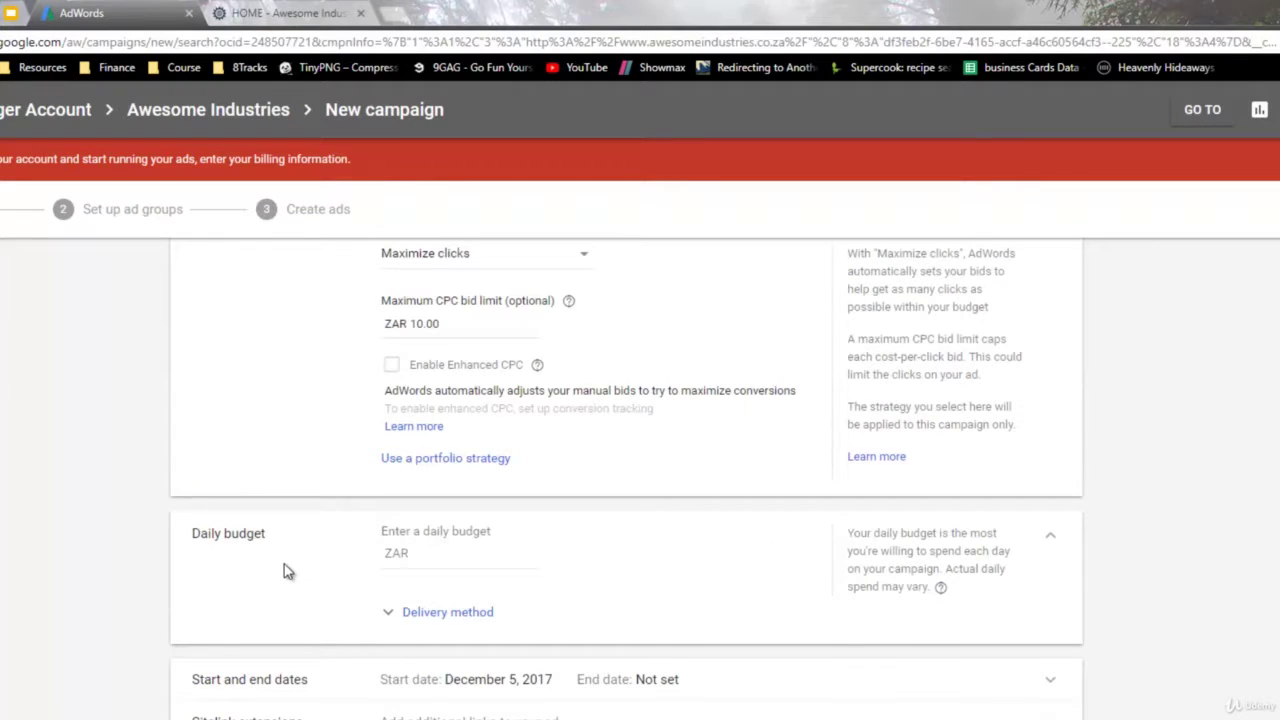
scroll(284, 570, "down", 1)
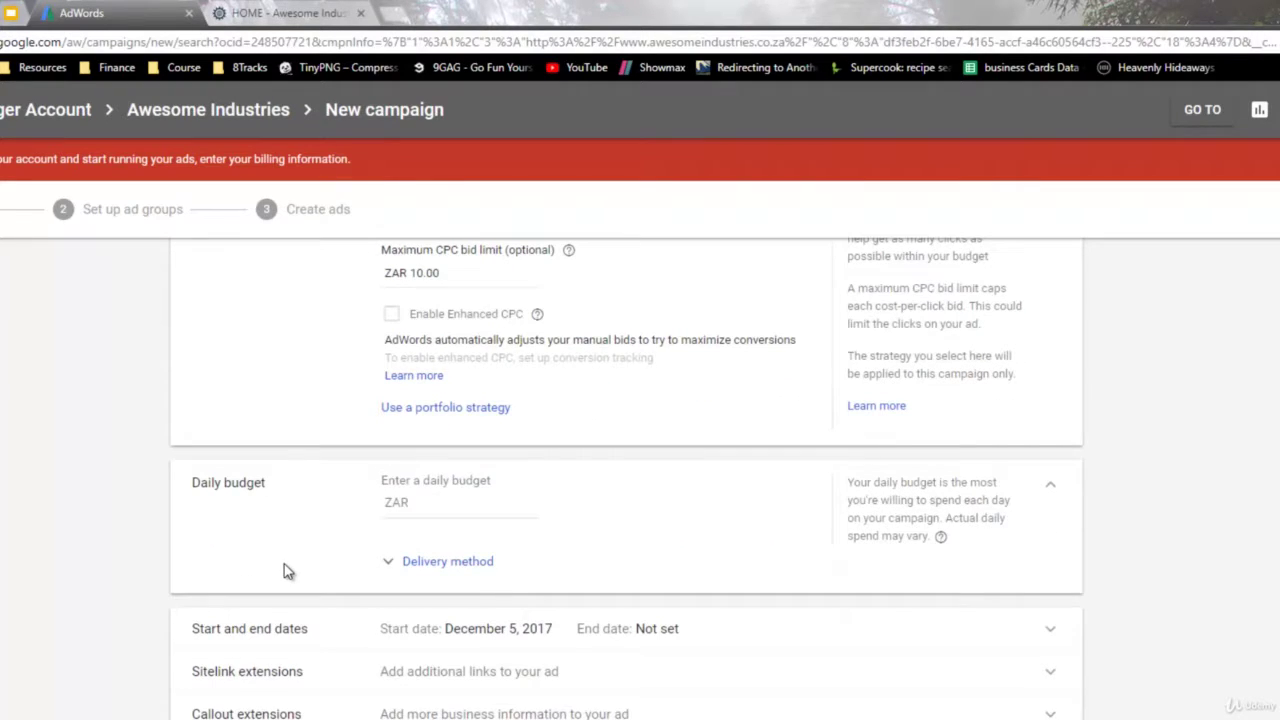
left_click(446, 505)
type("5000")
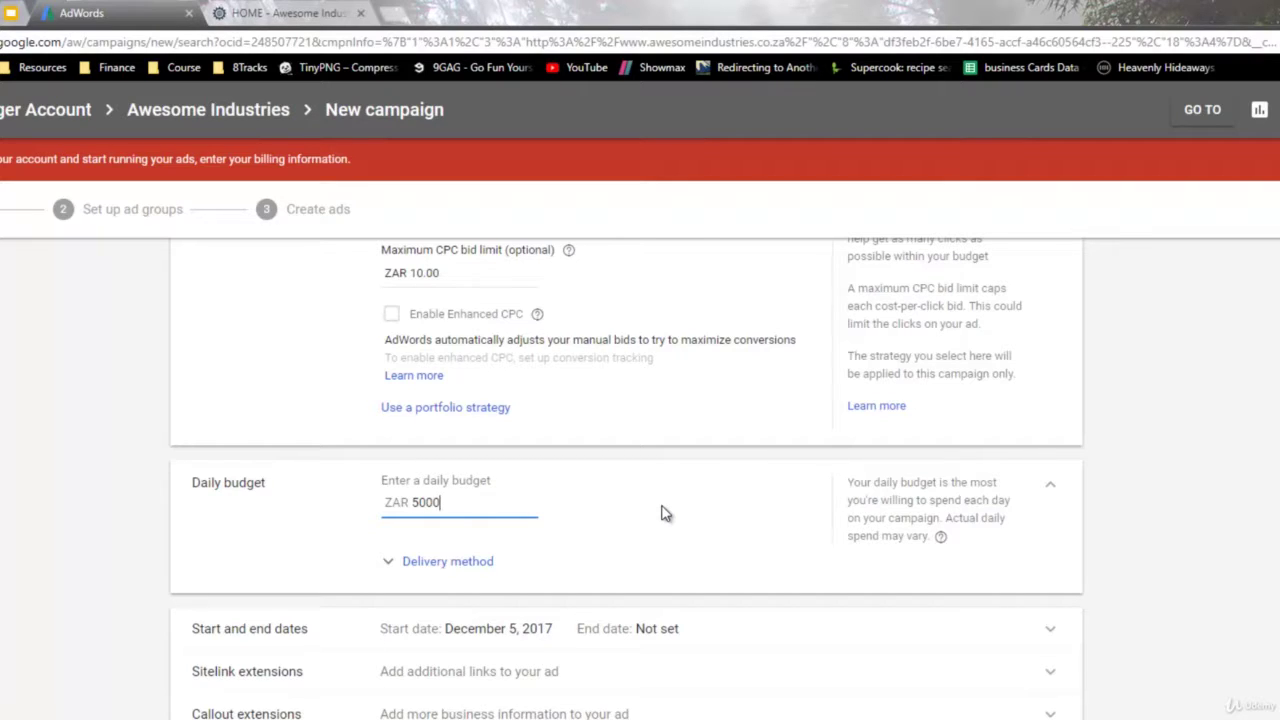
left_click(664, 514)
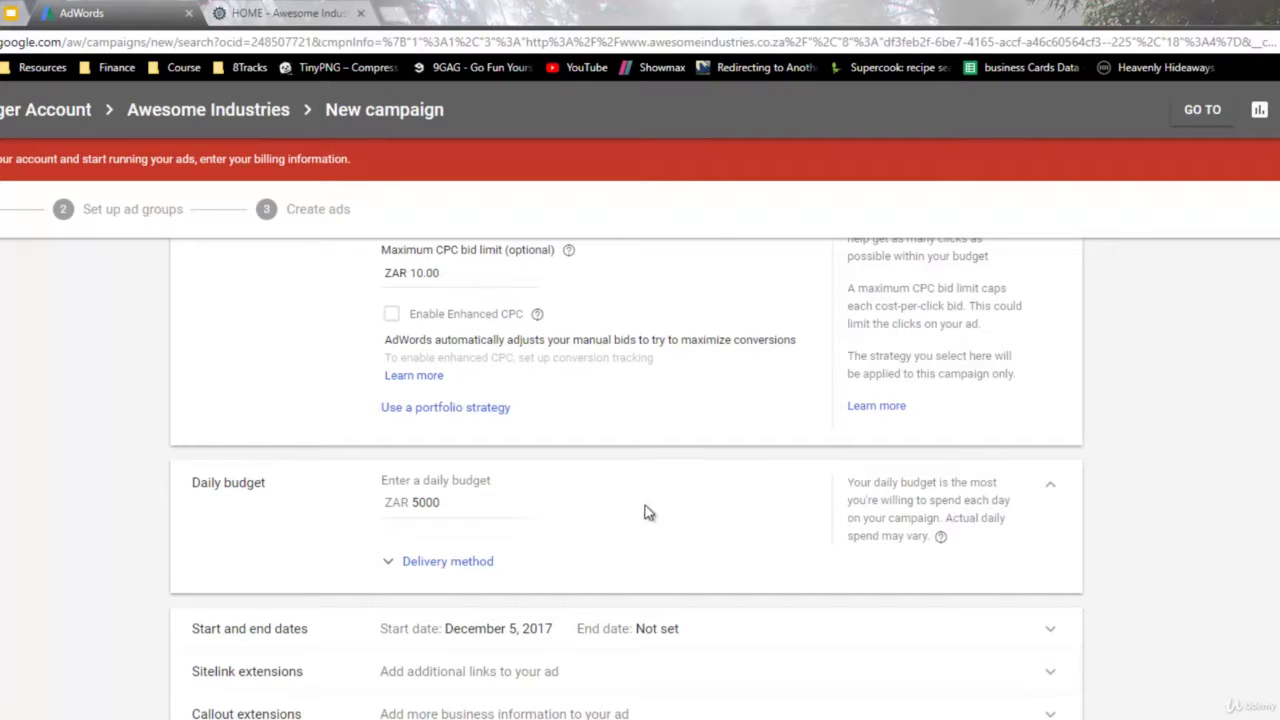
double_click(448, 503)
key("BackSpace")
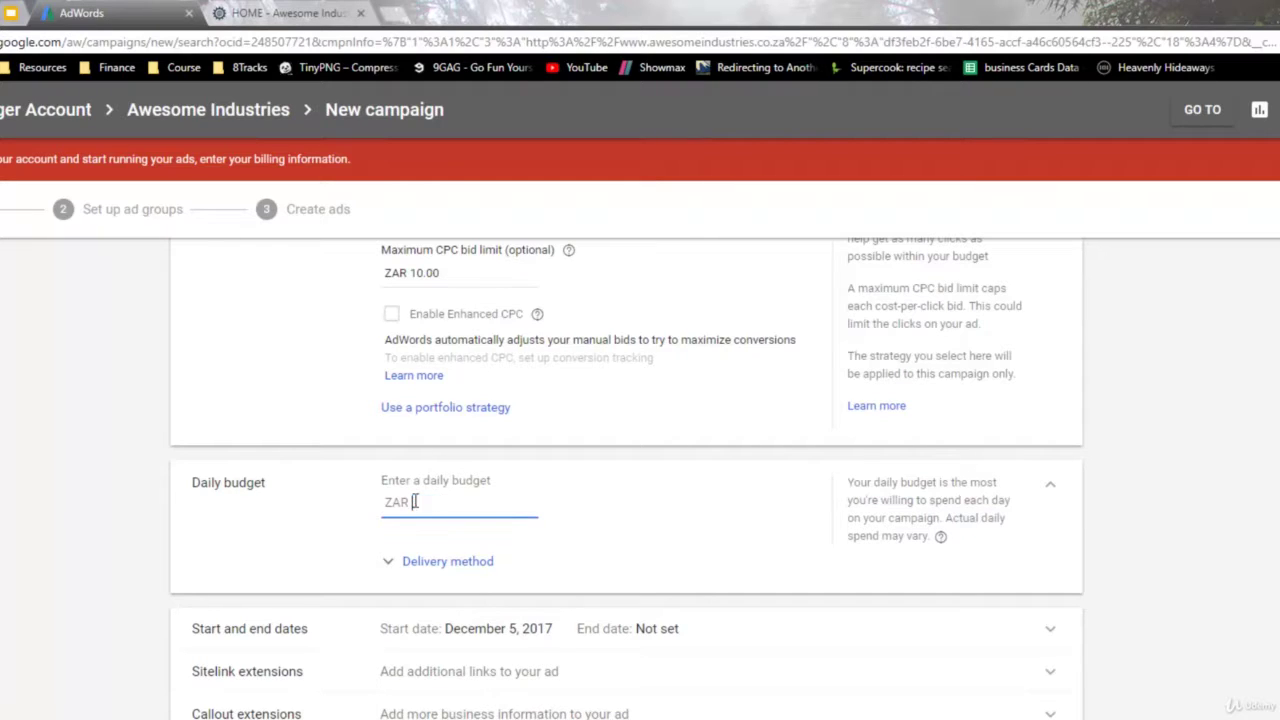
left_click(600, 521)
Switch to the Calculator and divide the 5000 monthly budget by 30,4 to work out the daily budget
key("super")
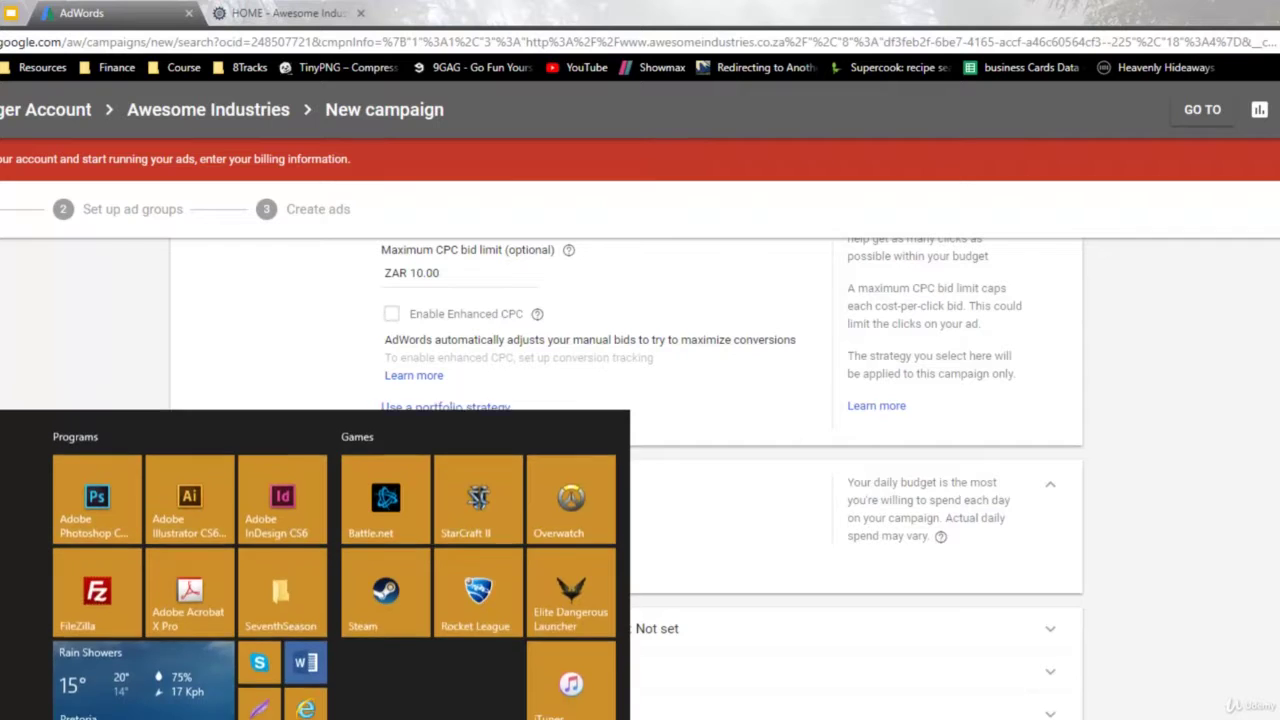
left_click(2, 600)
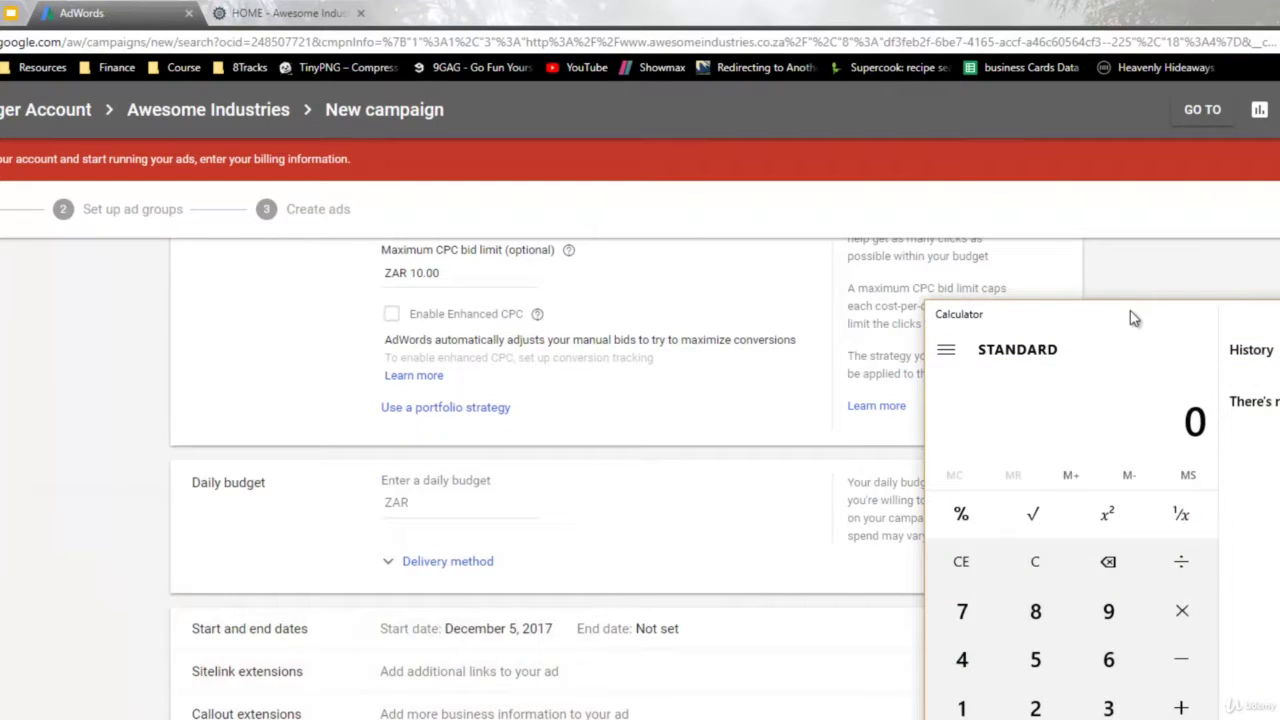
left_click_drag(1108, 313, 919, 262)
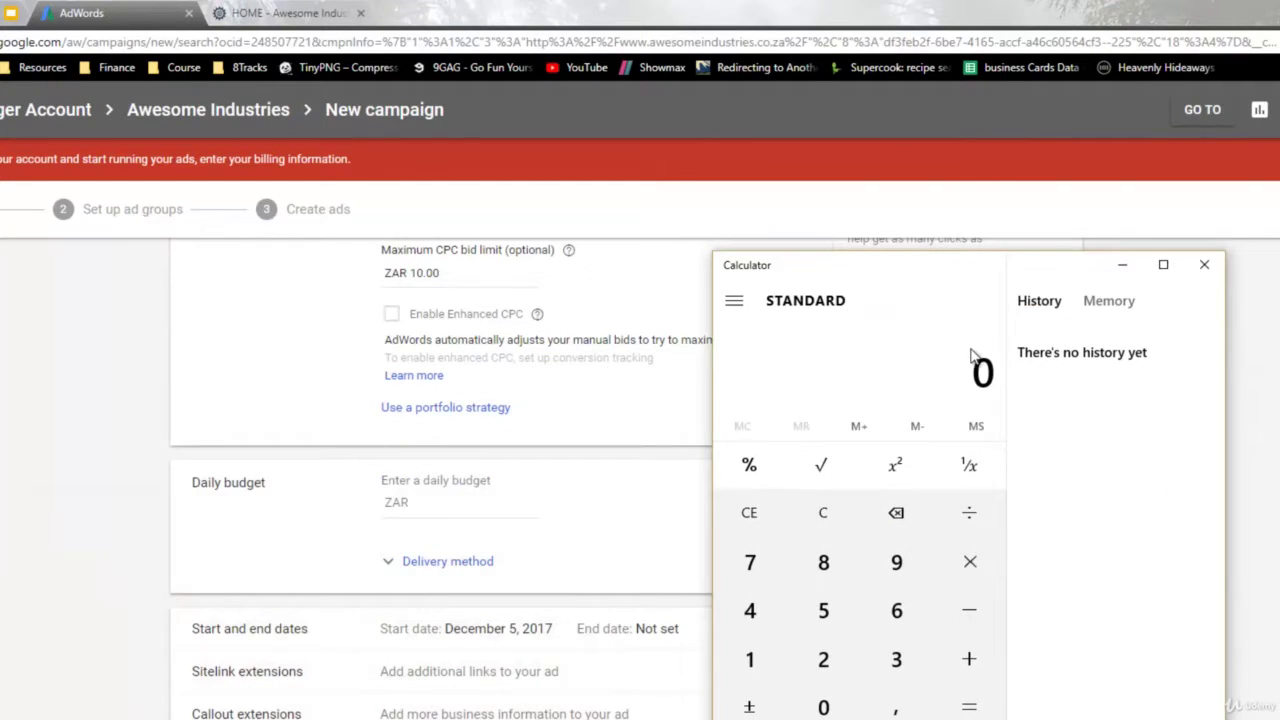
type("5000")
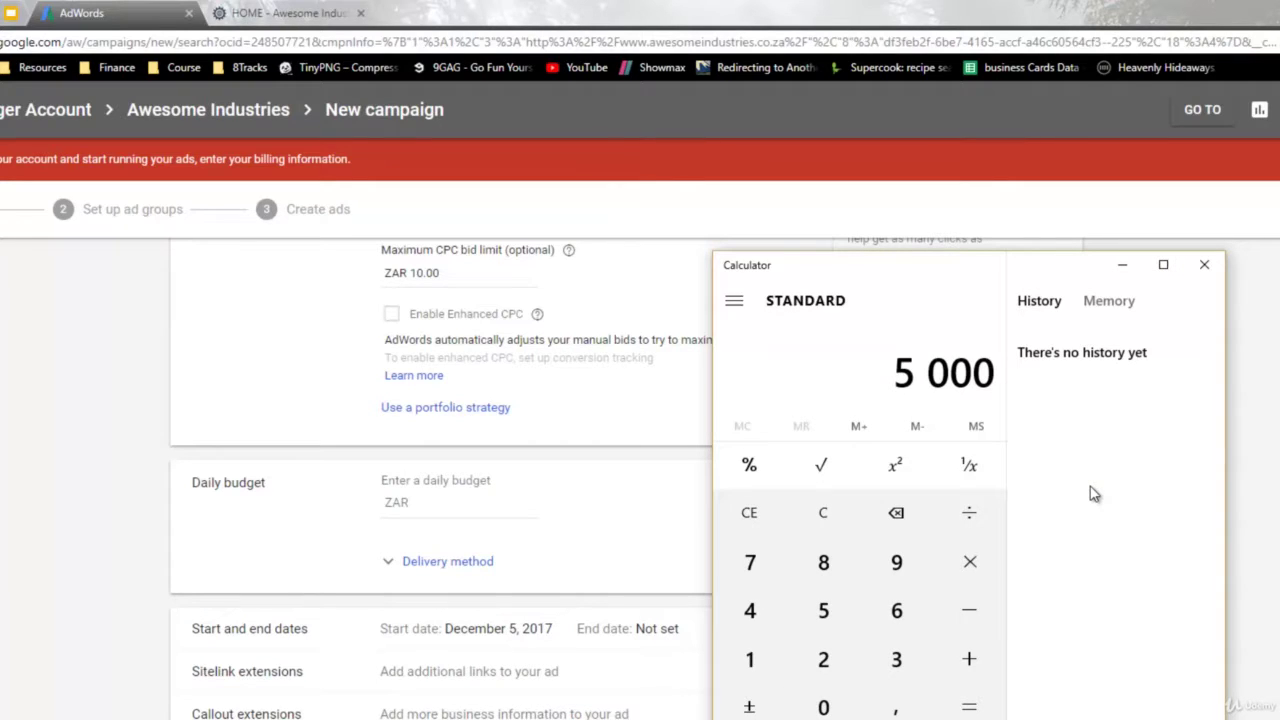
left_click(969, 512)
left_click(908, 666)
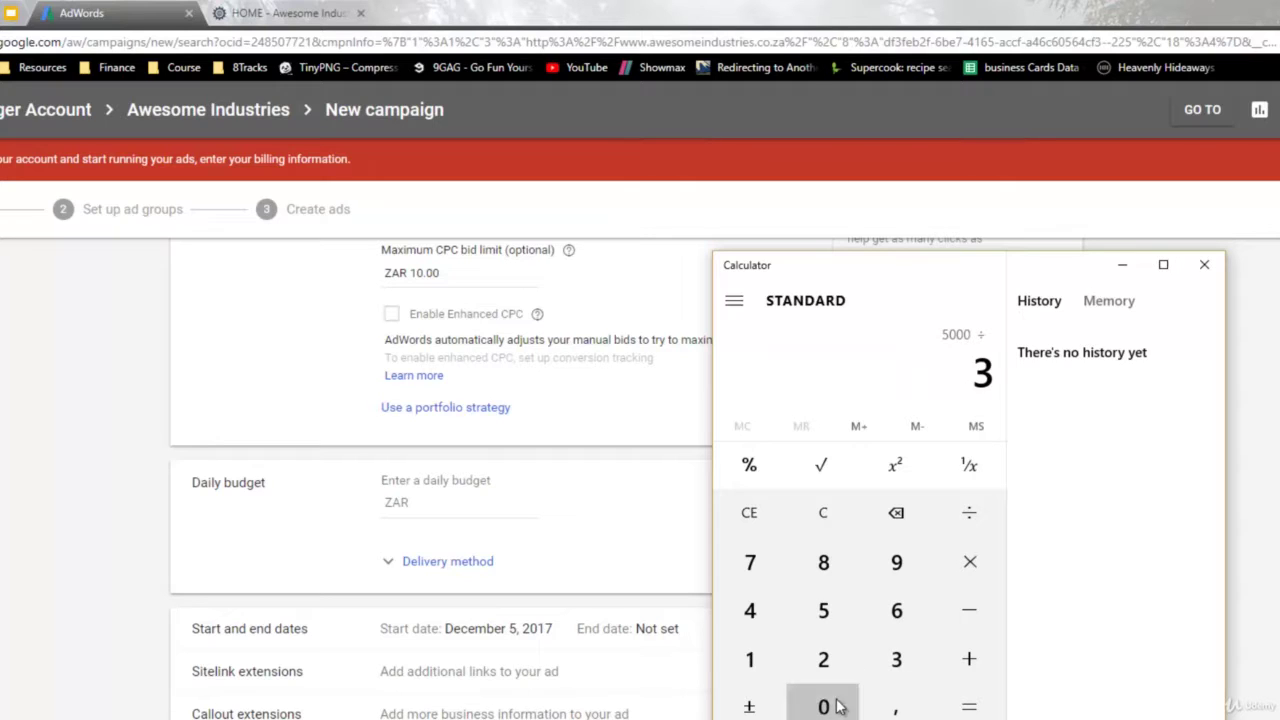
left_click(837, 703)
left_click(898, 704)
left_click(755, 615)
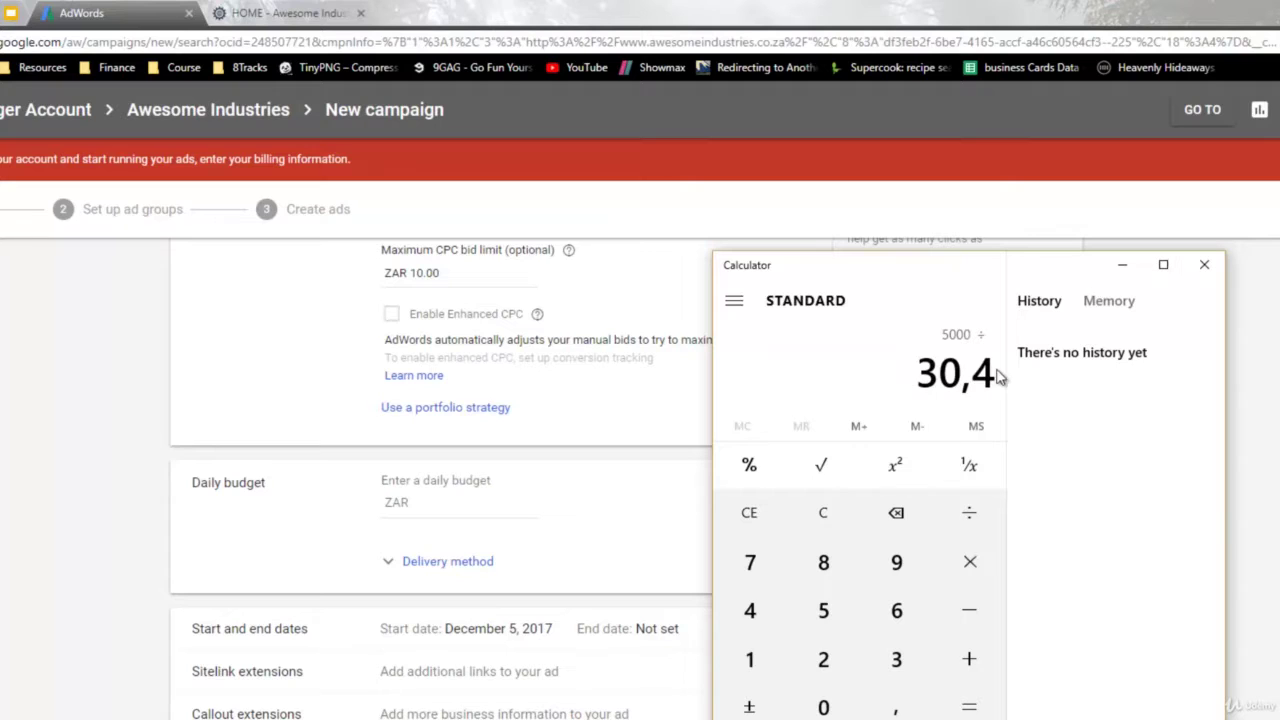
left_click(970, 708)
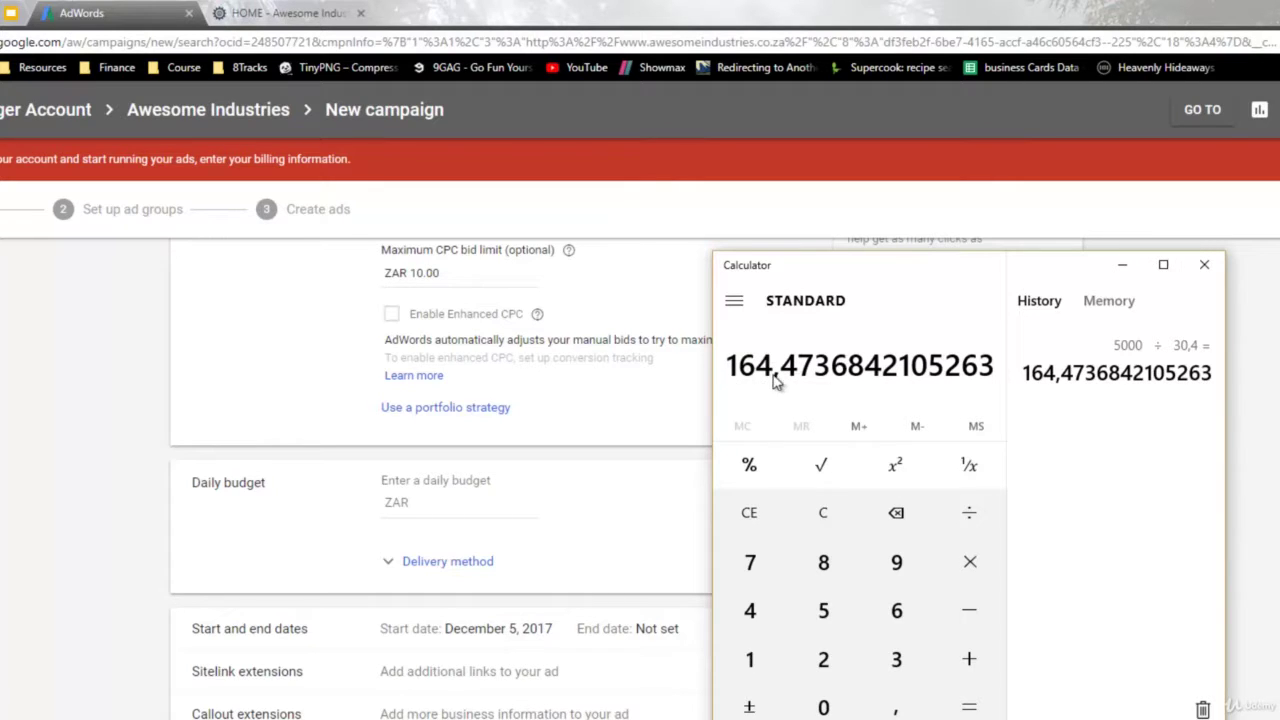
Return to the AdWords campaign settings and set the daily budget to ZAR 164
left_click(458, 503)
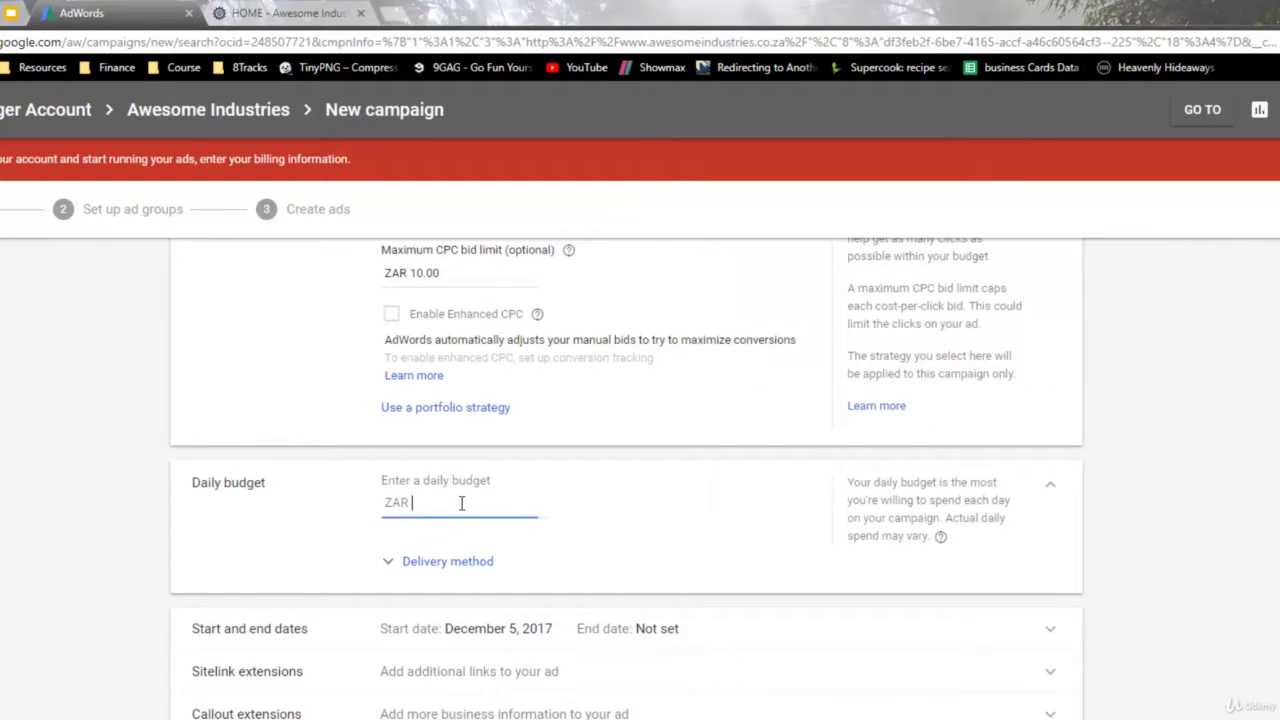
type("164")
left_click(616, 500)
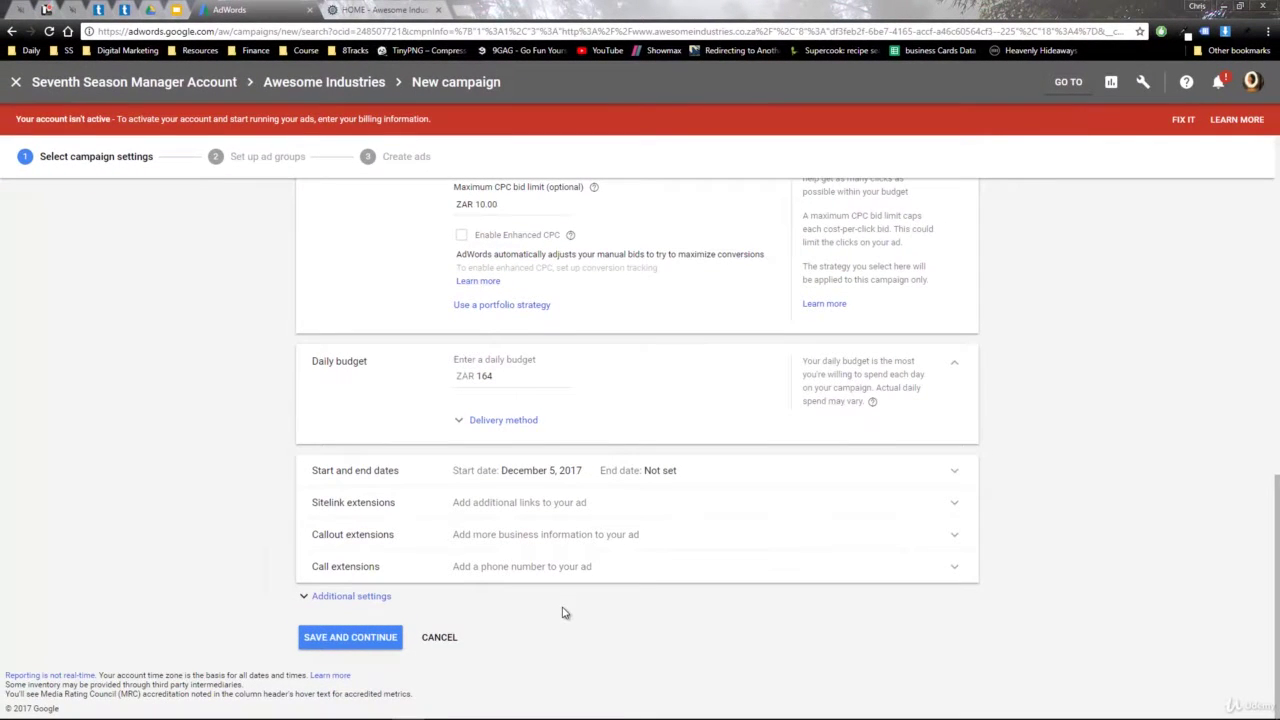
Save the campaign settings and leave the ad group setup without creating any ad groups
left_click(348, 638)
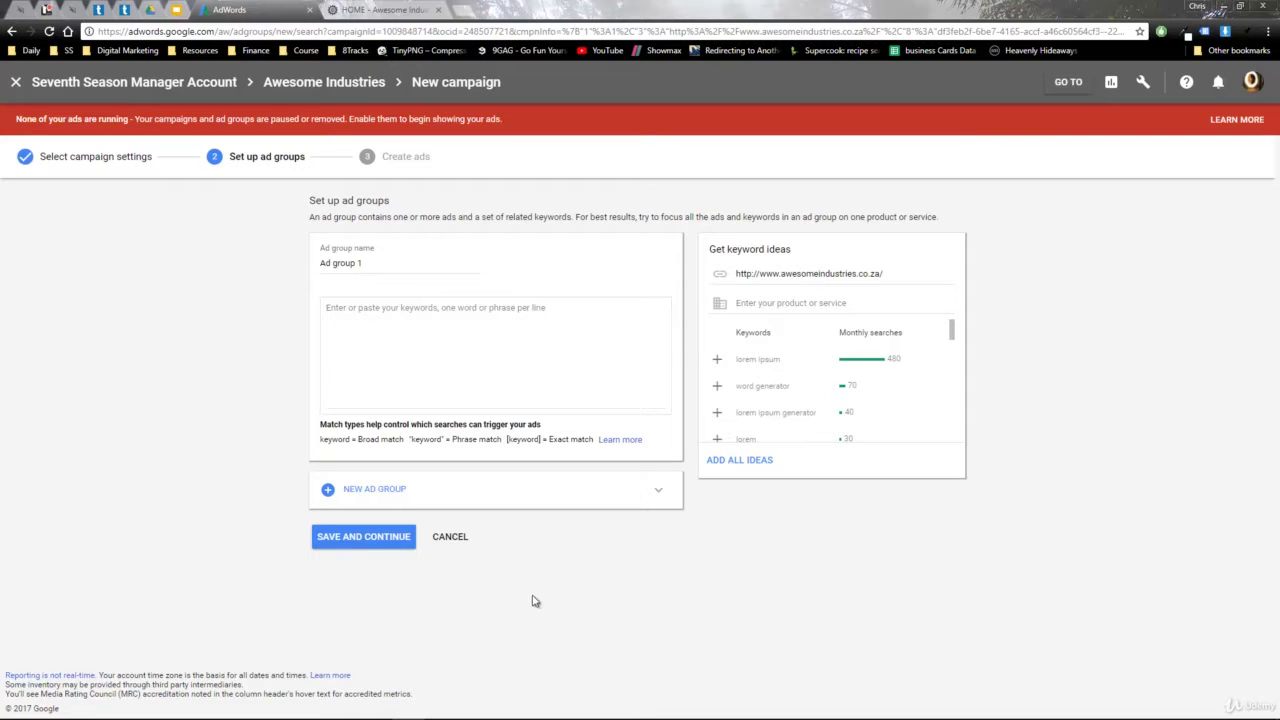
left_click(443, 537)
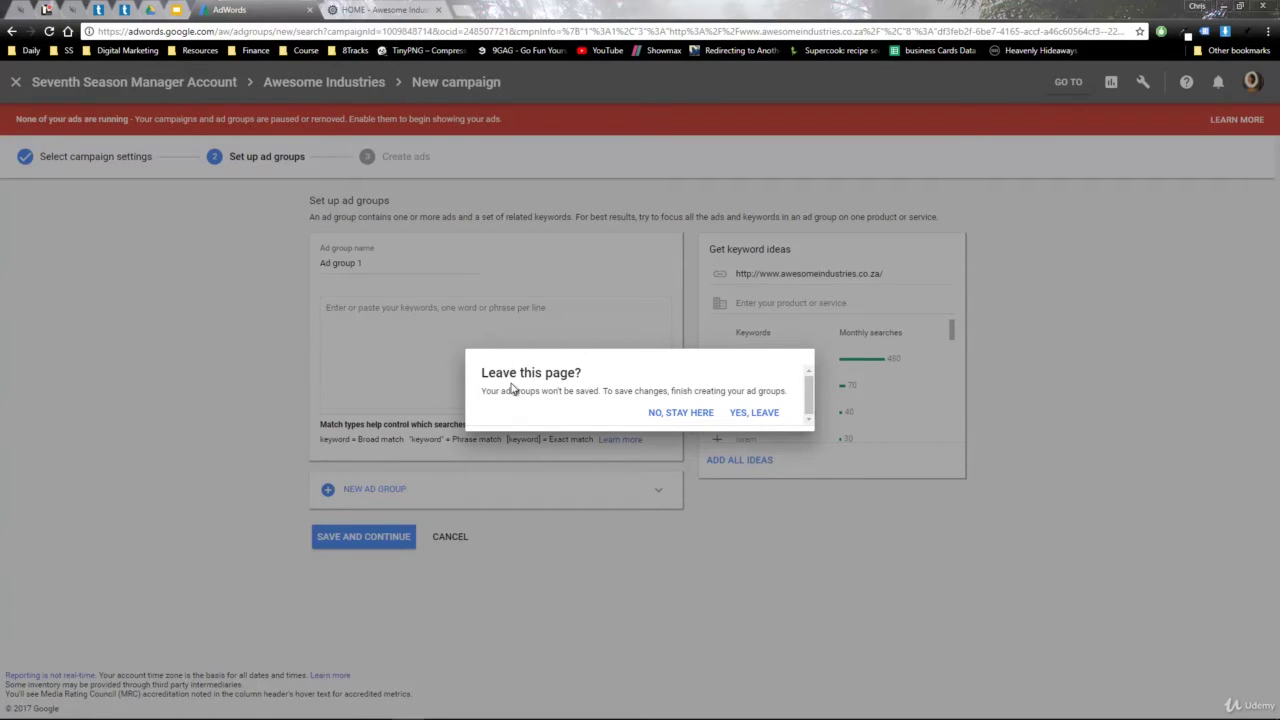
left_click(760, 418)
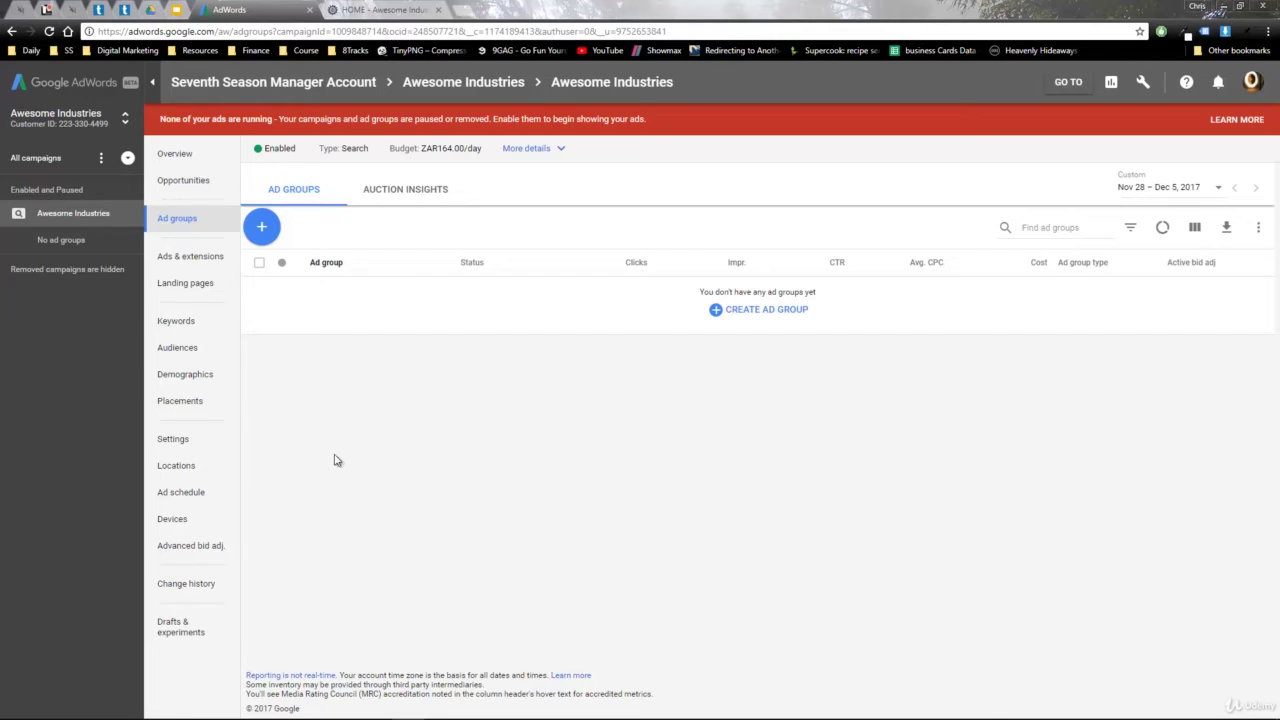
Look through the Awesome Industries campaign's overview and keywords pages, ending on its ad groups page
left_click(174, 156)
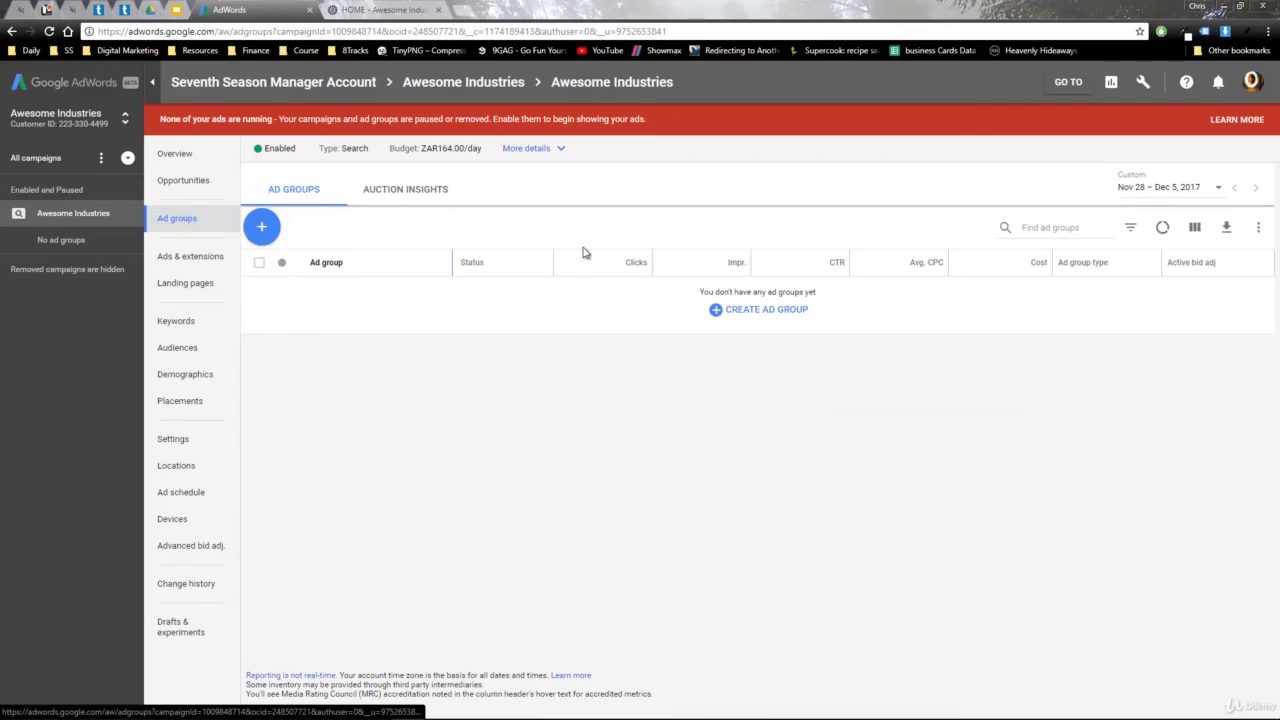
left_click(173, 326)
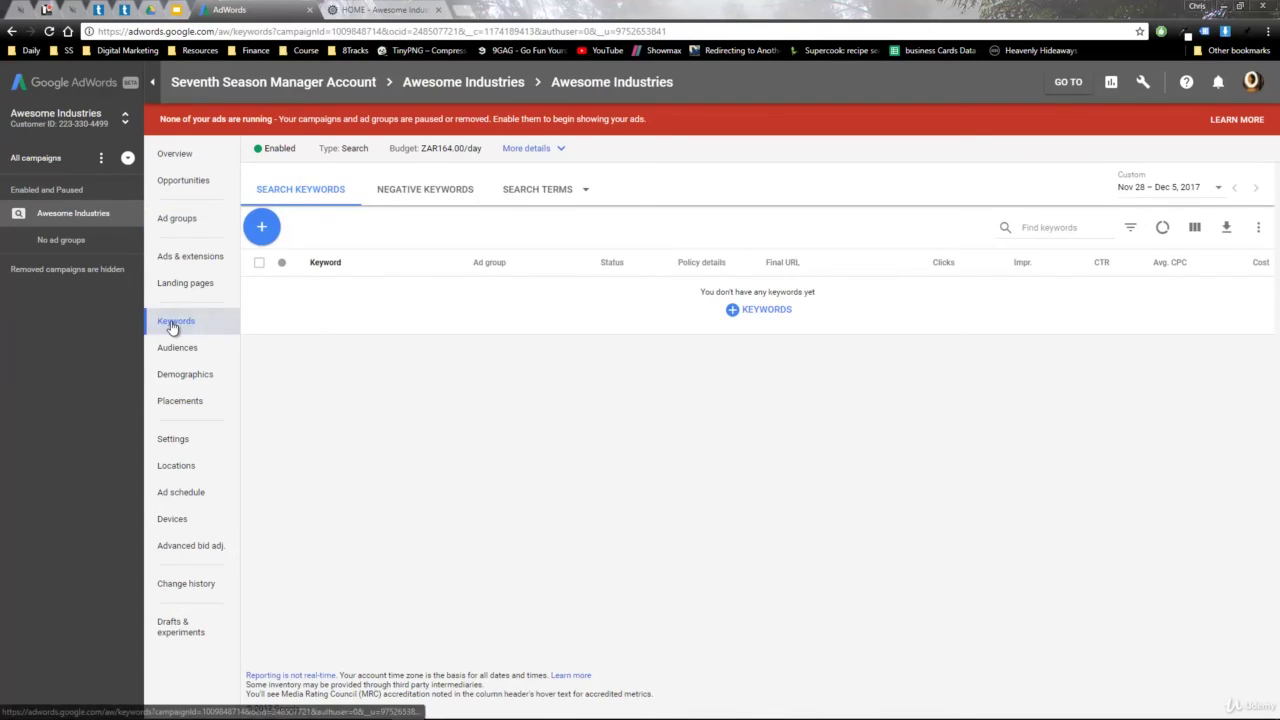
left_click(195, 225)
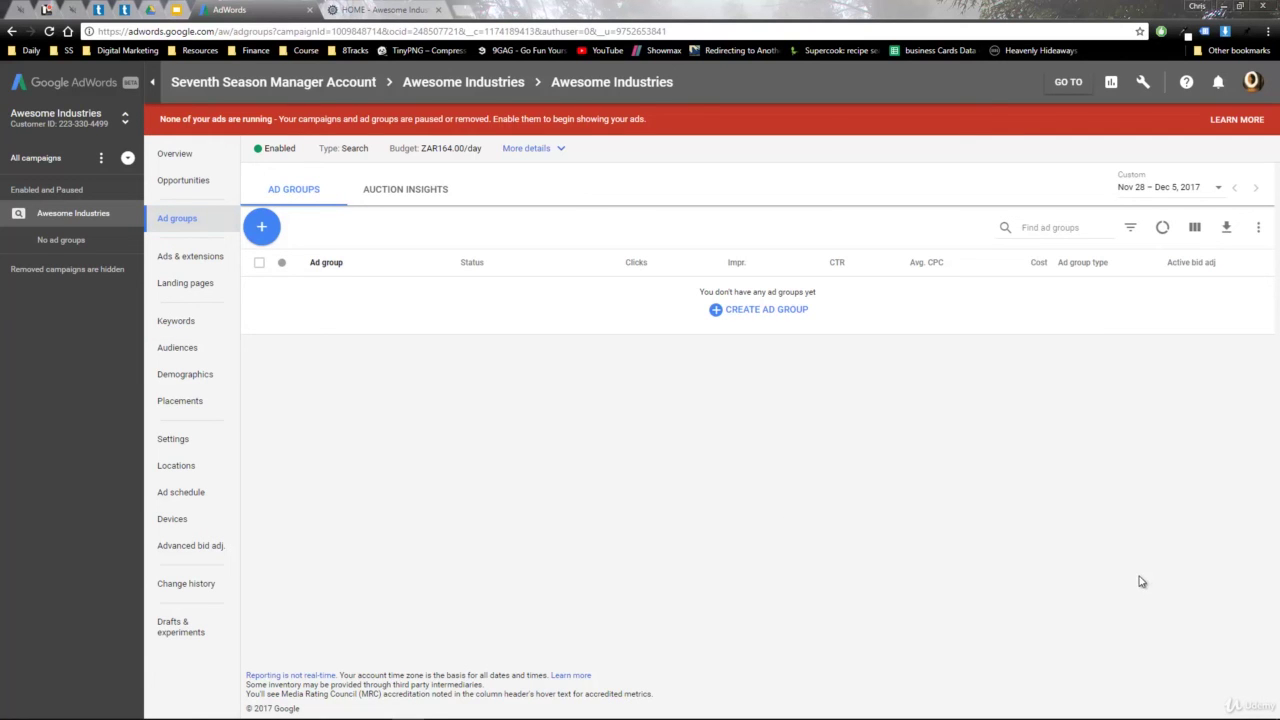